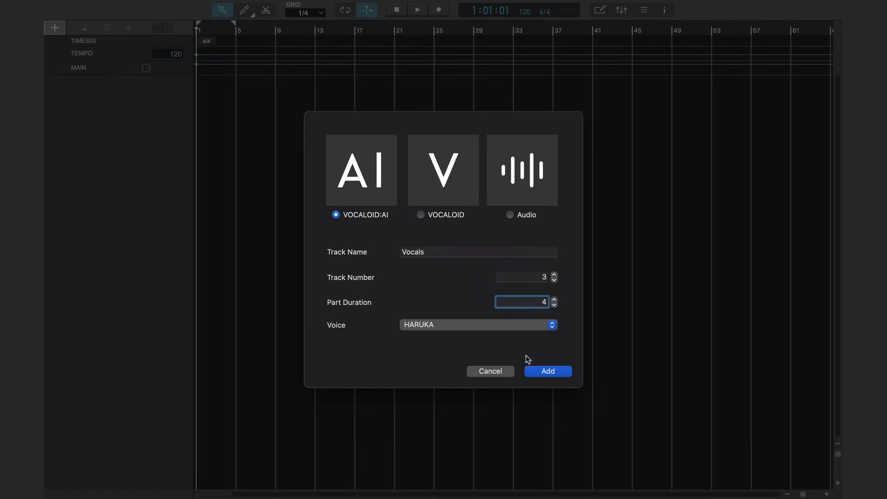
- Add the AI vocal track and set its VOCALO CHANGER voice to AKITO
left_click(533, 371)
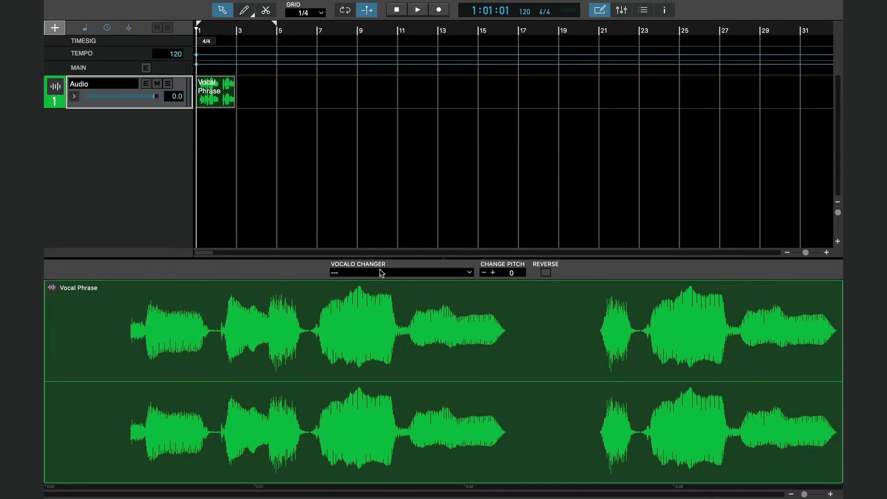
left_click(379, 273)
left_click(368, 287)
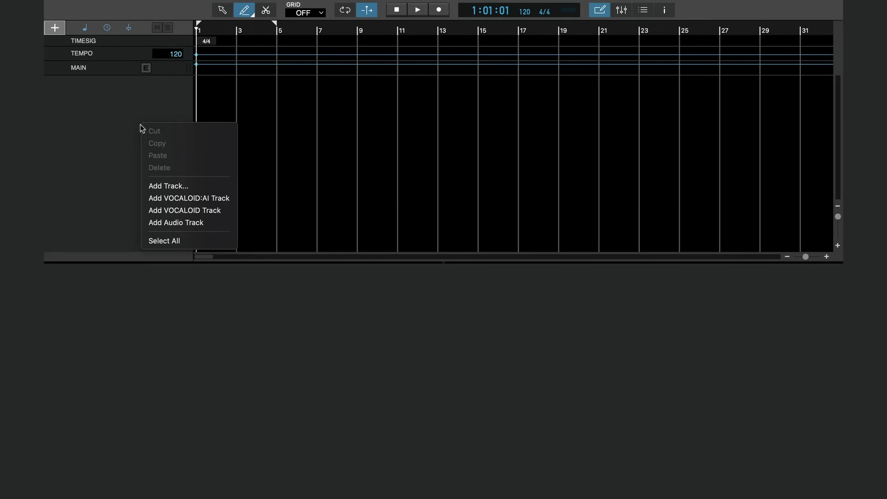
- Add a VOCALOID track, draw Ooh notes starting on E3, and play them
right_click(140, 124)
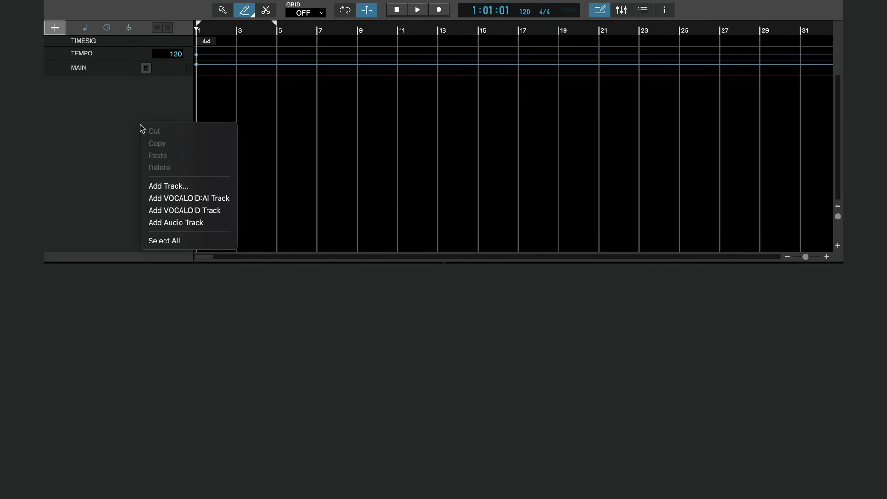
left_click(166, 211)
left_click_drag(78, 441, 133, 443)
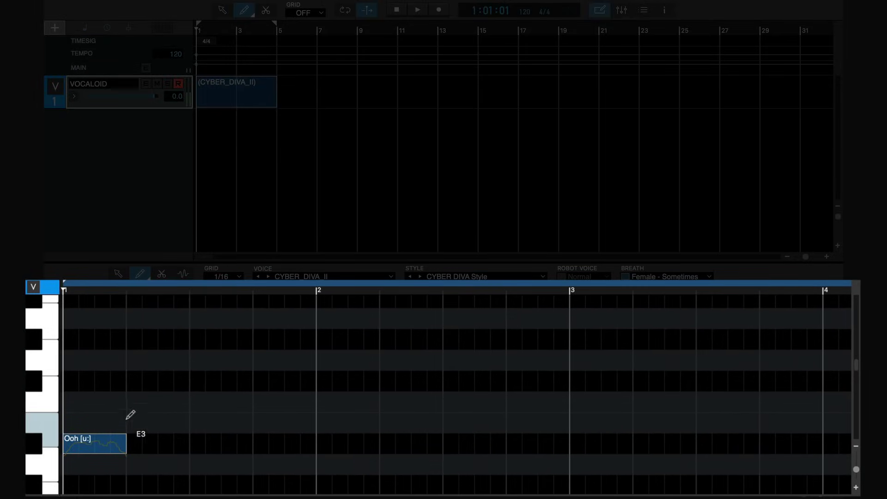
mouse_move(133, 400)
left_mouse_down()
mouse_move(349, 381)
mouse_move(411, 400)
mouse_move(506, 379)
left_mouse_up()
key("space")
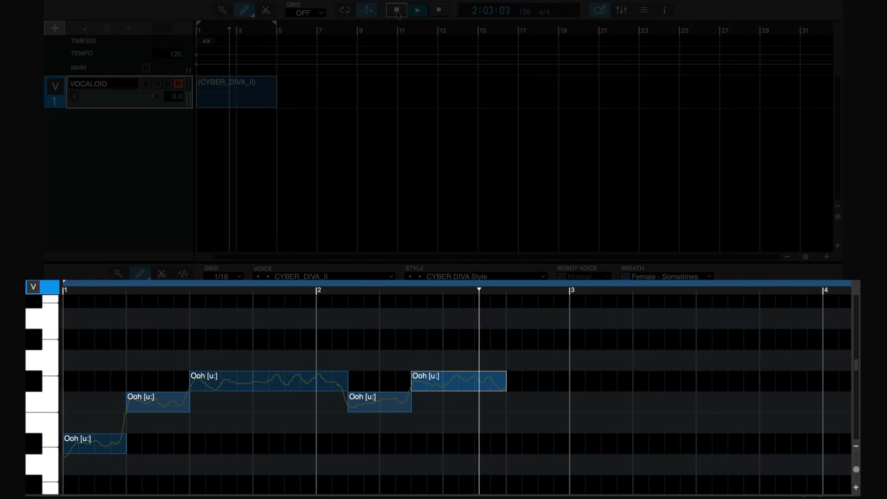
- Enter the lyrics 'I'll sing for you' across the notes and play them back
double_click(90, 444)
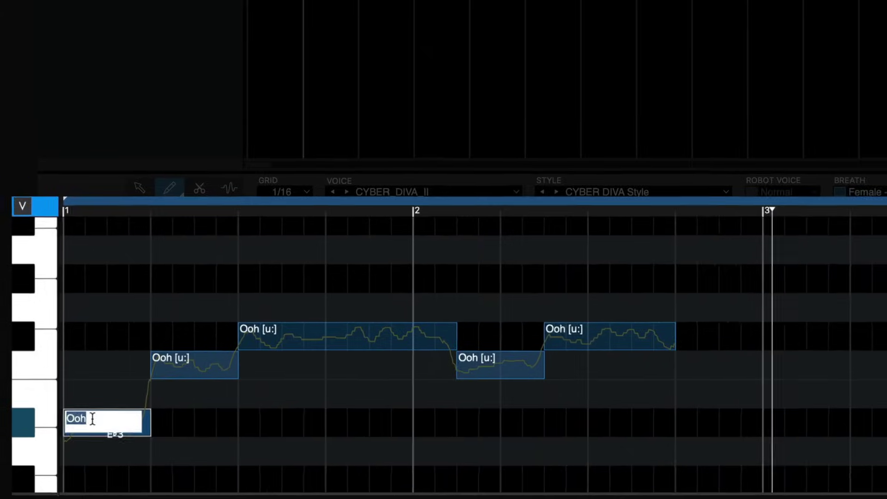
type("I'll - sing for you")
key("Return")
key("space")
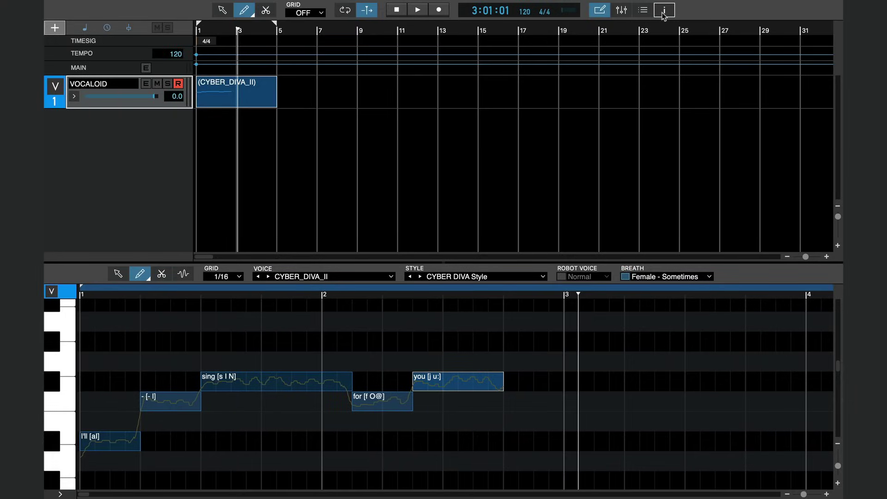
- Apply a Decrescendo3 release to the last note and audition it
left_click(664, 10)
left_click(759, 366)
left_click(397, 9)
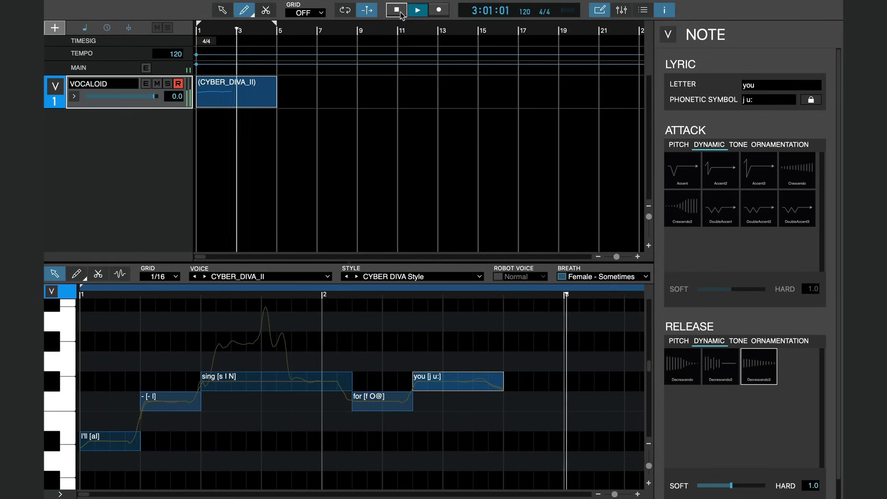
left_click(400, 13)
- Switch the melody's singer to CYBER_SONGMAN_II and play it
left_click(222, 11)
left_click(267, 276)
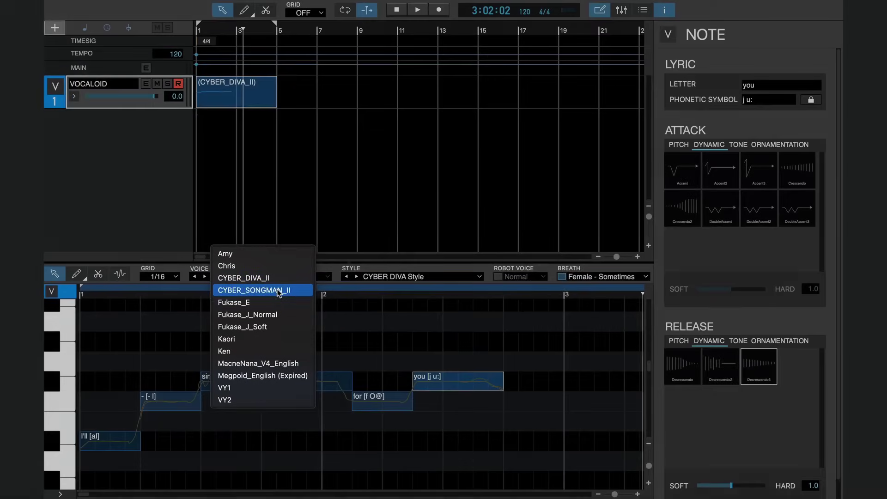
left_click(277, 292)
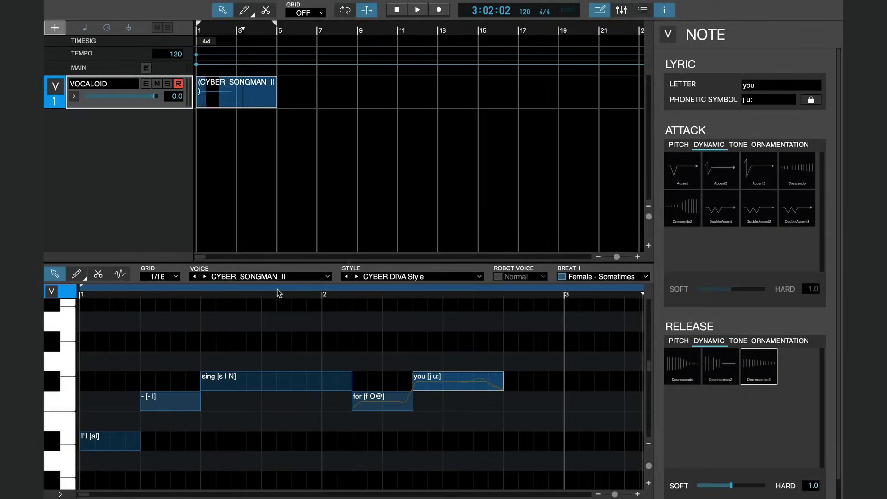
key("space")
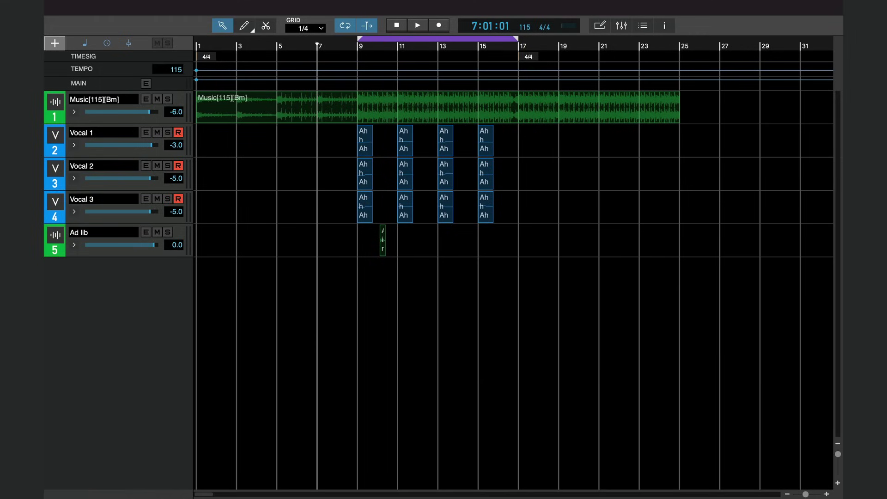
- Play the song, turn off looping, and open the vocal part's note editor
key("space")
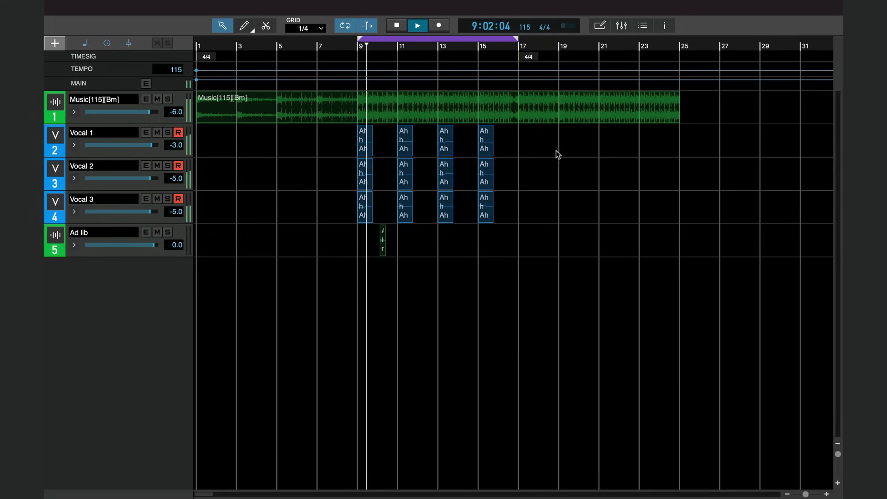
left_click(340, 26)
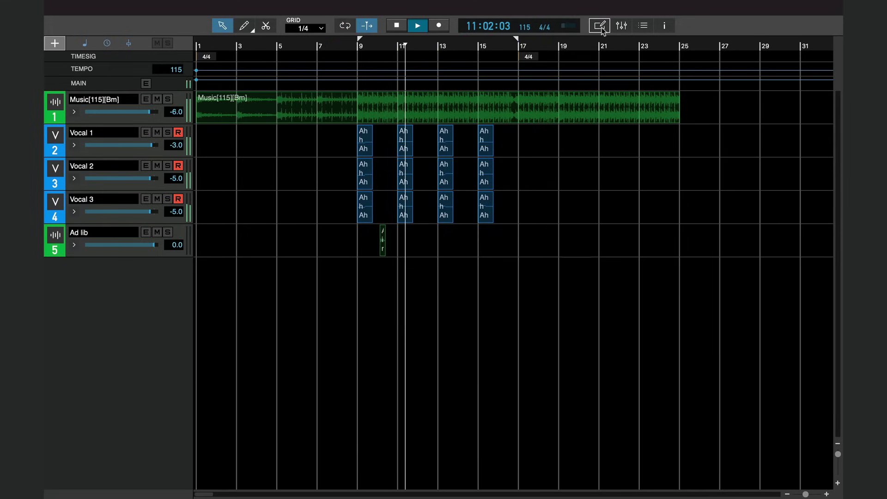
left_click(621, 28)
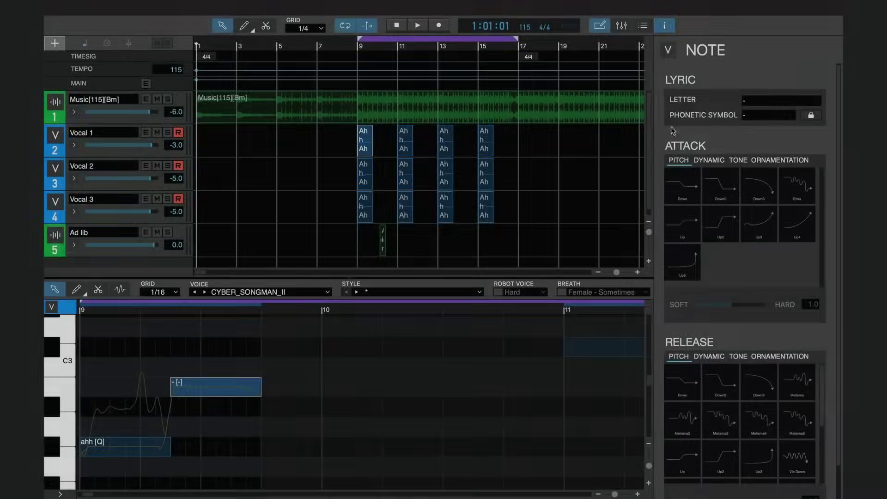
- Select the Ah note, view the voice list unchanged, then show the part's settings
left_click(122, 446)
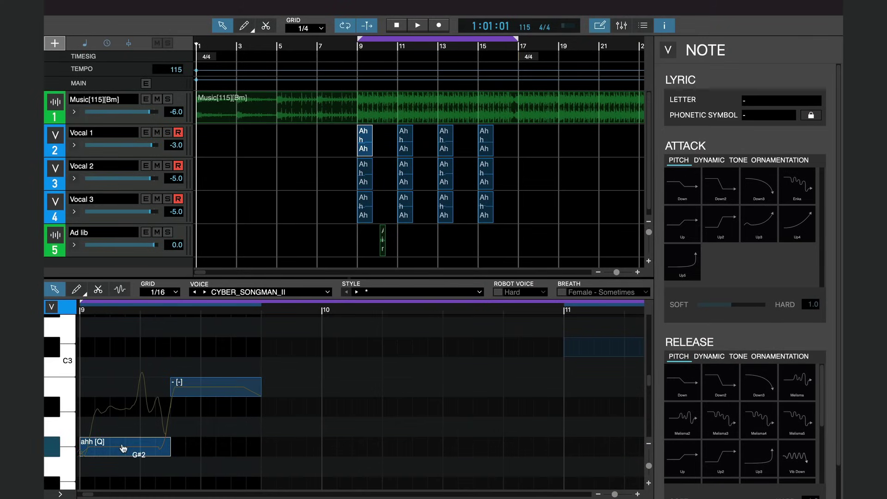
scroll(122, 447, "down", 5)
scroll(122, 447, "up", 2)
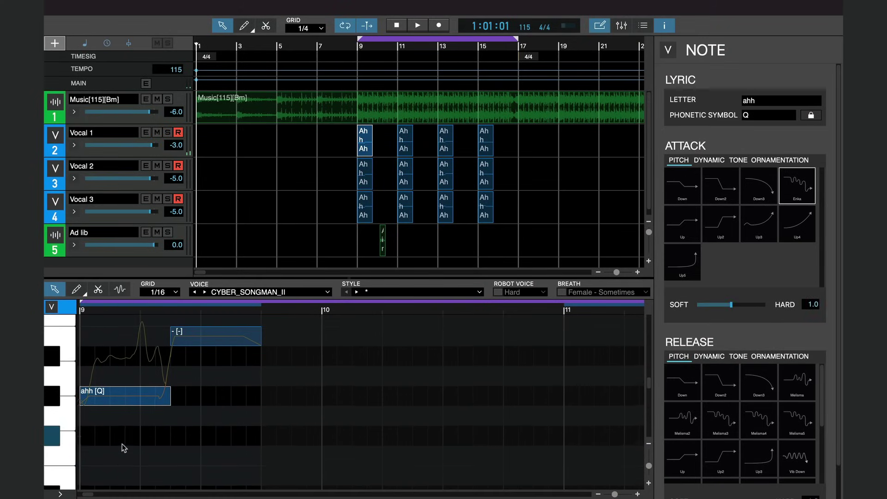
left_click(267, 297)
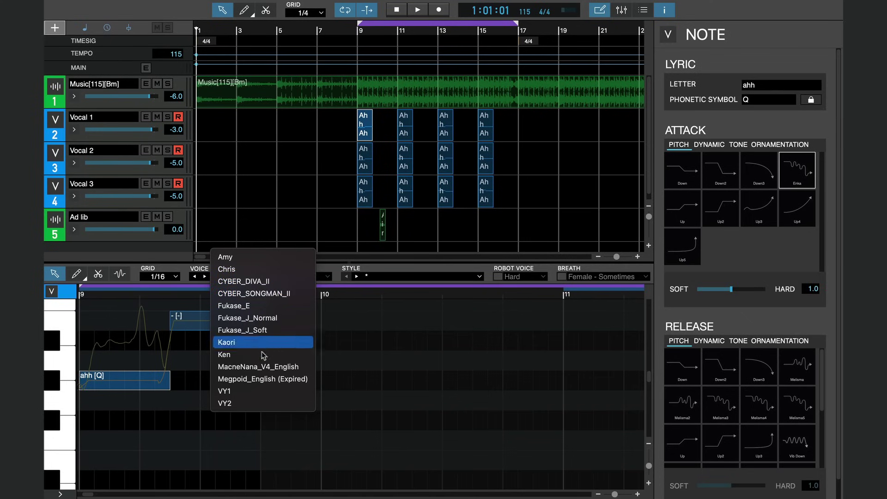
left_click(350, 324)
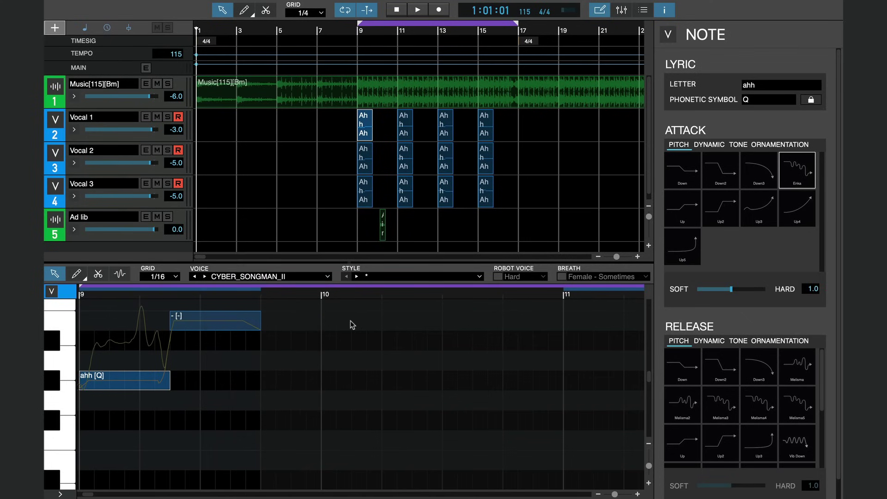
left_click(452, 307)
scroll(660, 169, "down", 2)
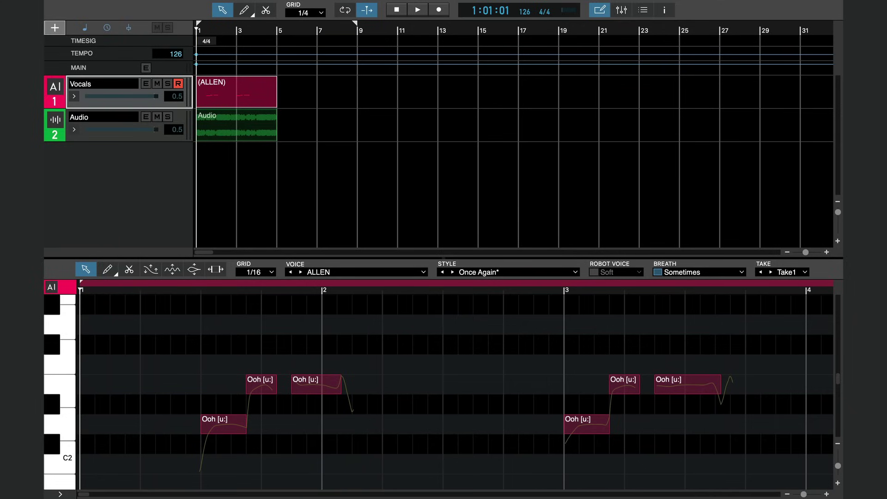
- Browse the list of AI singer voices for the ALLEN track
left_click(323, 273)
- Play the melody, then replay it with 'please don't cry' and 'もー なかないで' lyrics
key("space")
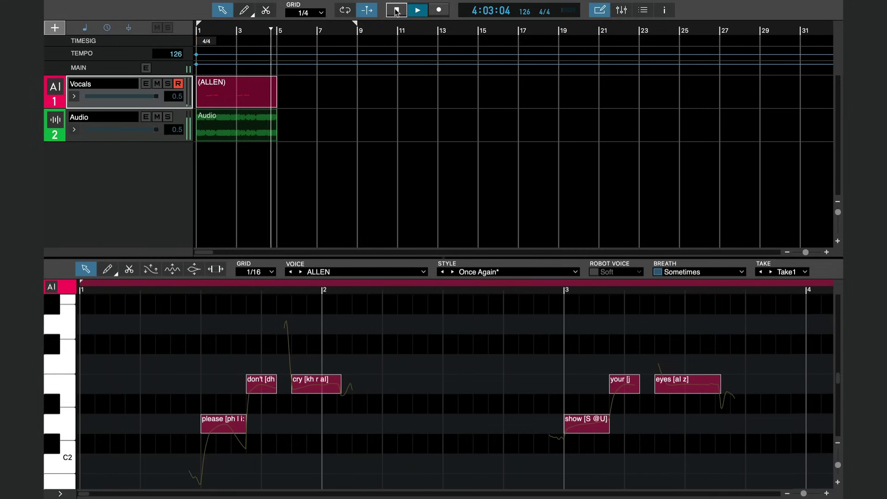
left_click(396, 12)
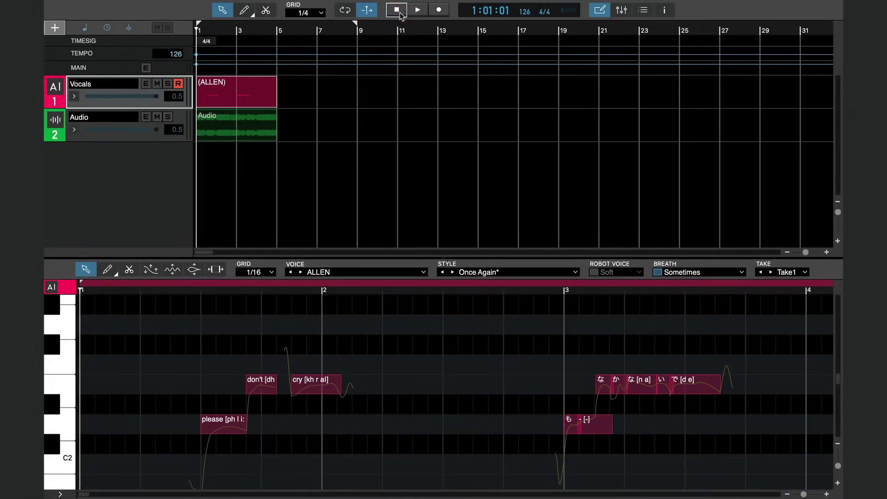
key("space")
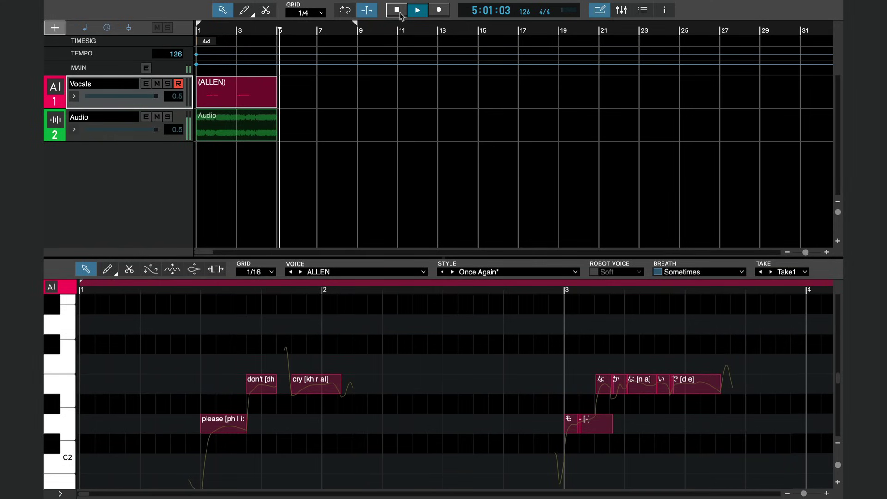
- Switch the AI part's singer to AKITO and play the melody
left_click(397, 12)
left_click(323, 273)
left_click(324, 262)
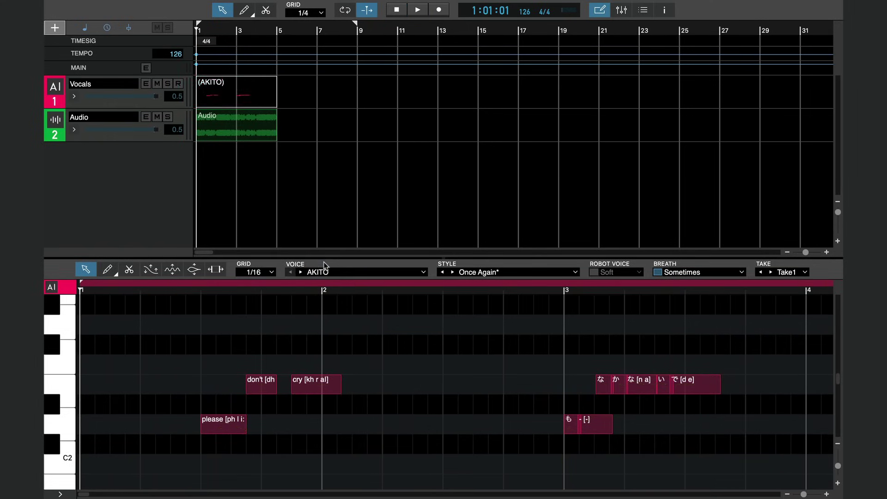
left_click(400, 10)
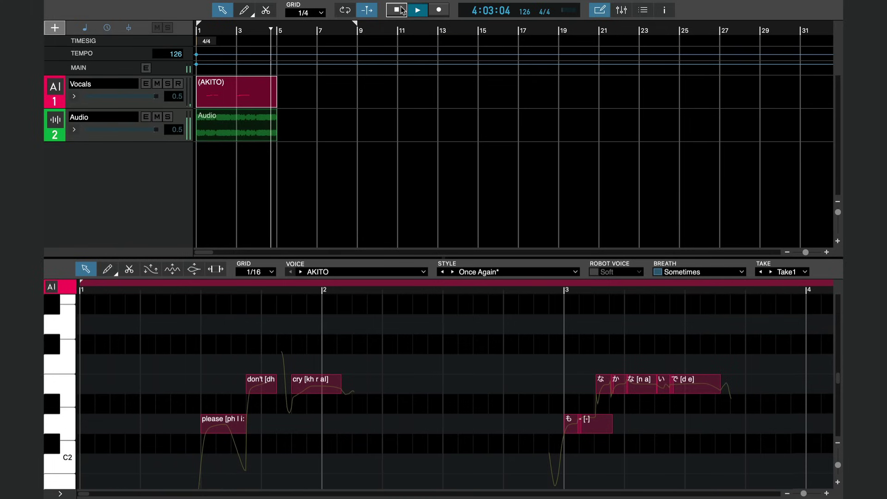
- Switch the singer to HARUKA and play the melody again
left_click(397, 10)
left_click(355, 271)
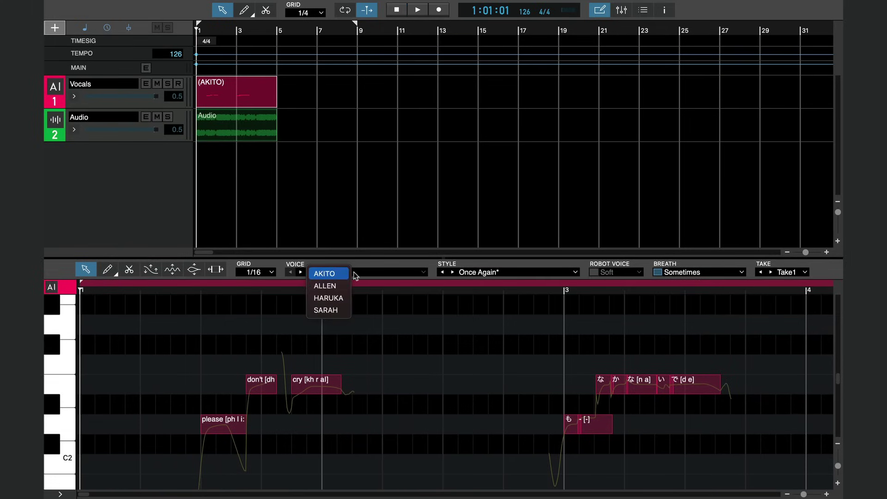
left_click(342, 299)
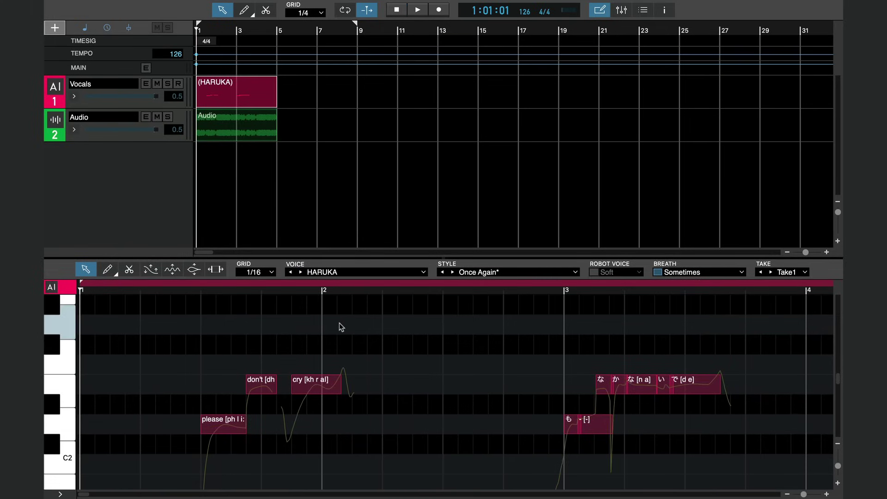
scroll(339, 327, "down", 2)
left_click(417, 10)
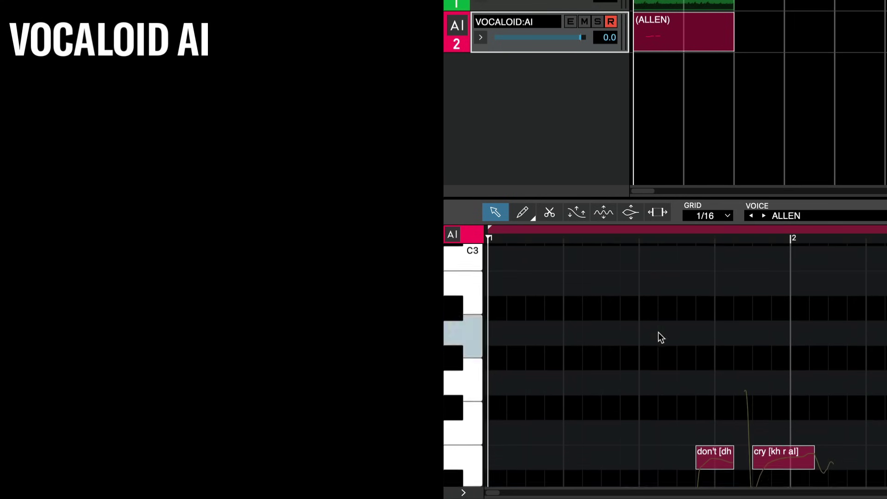
scroll(659, 338, "down", 3)
scroll(659, 337, "down", 3)
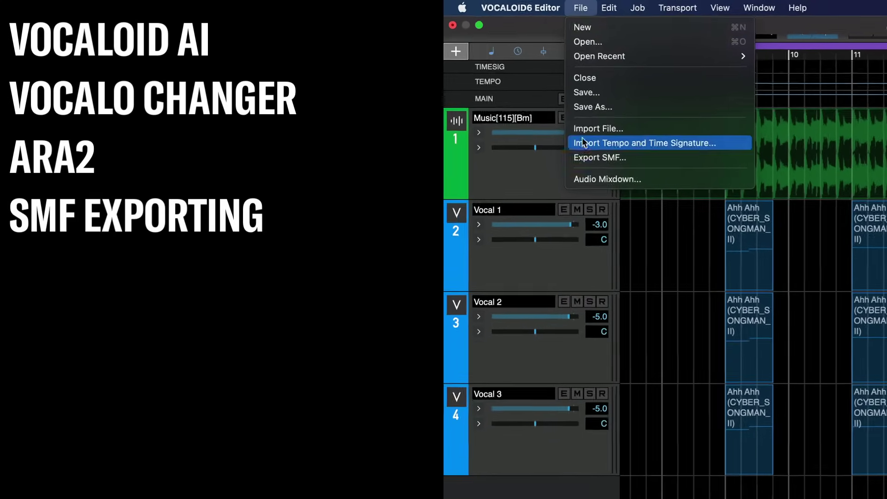
- Export the song as a standard MIDI file with Export SMF
left_click(610, 181)
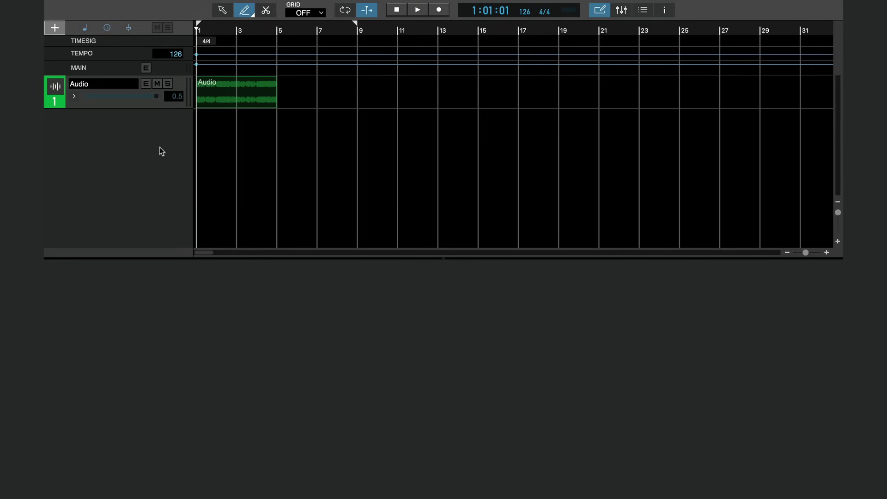
- Add a VOCALOID:AI track voiced by ALLEN and play its phrase
right_click(161, 150)
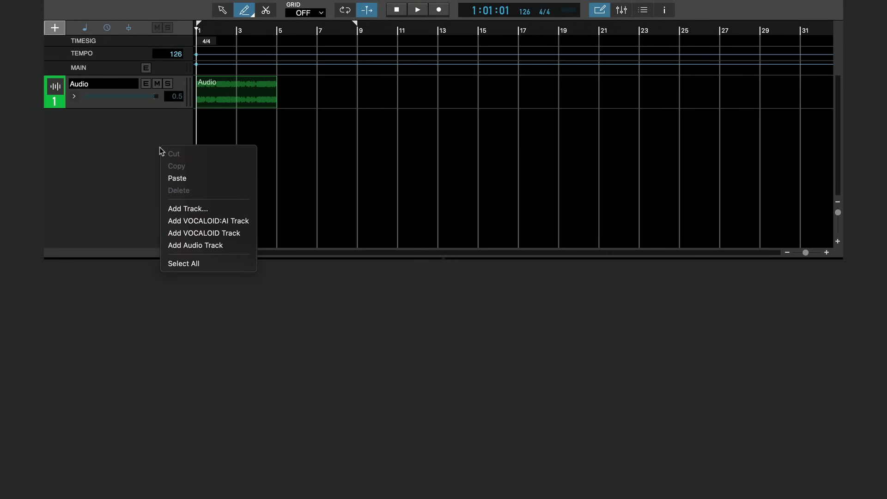
left_click(185, 222)
left_click(321, 273)
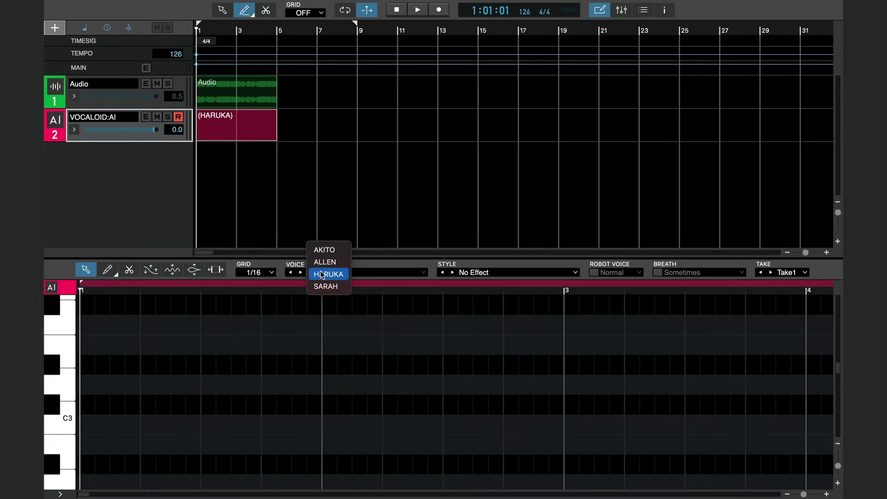
key("Escape")
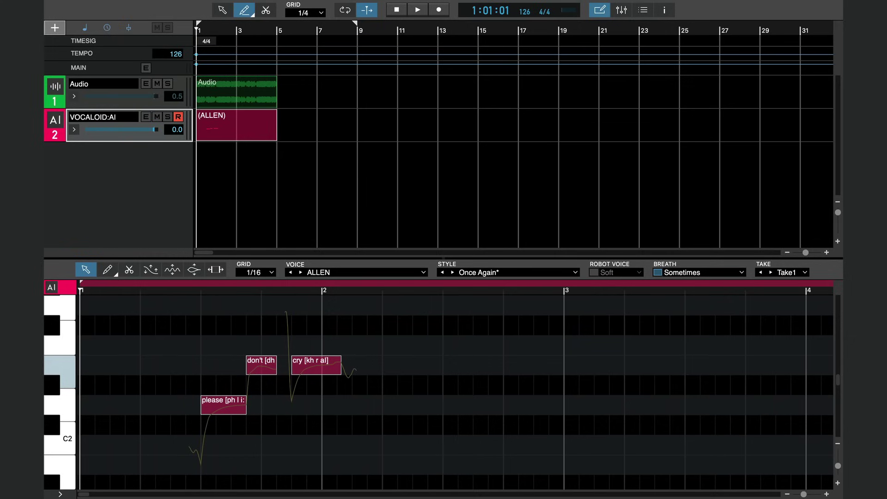
key("space")
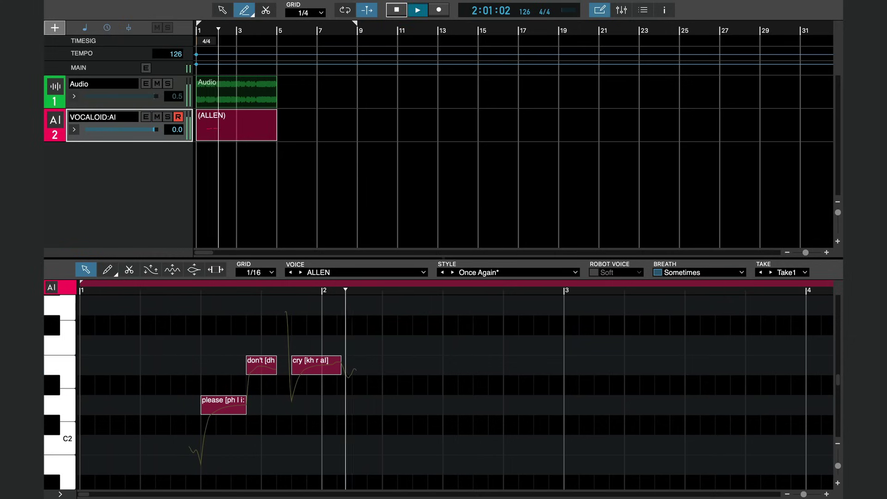
left_click(397, 10)
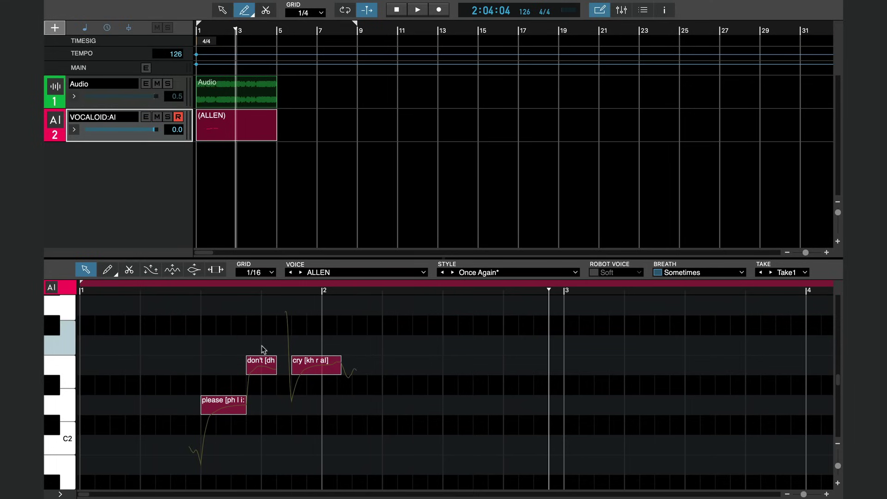
- Raise the 'don't' note, then replay the 'please don't cry' phrase
left_click(260, 369)
key("Up")
key("Up")
key("Up")
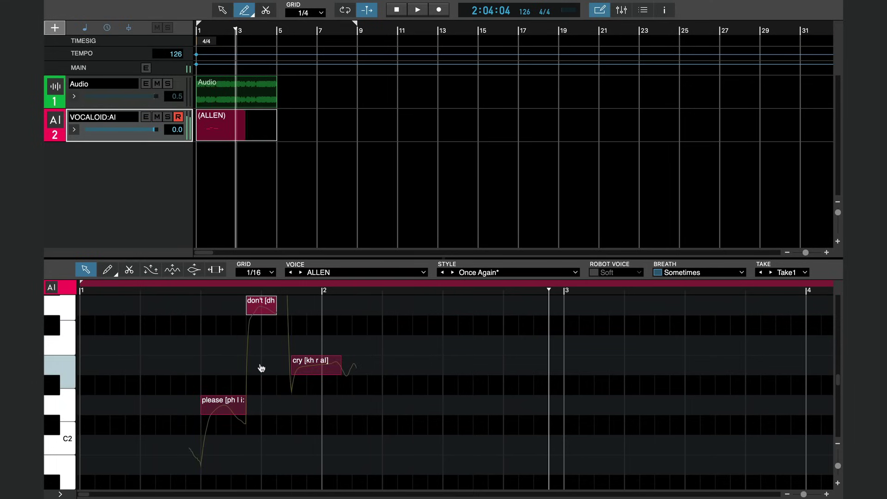
key("space")
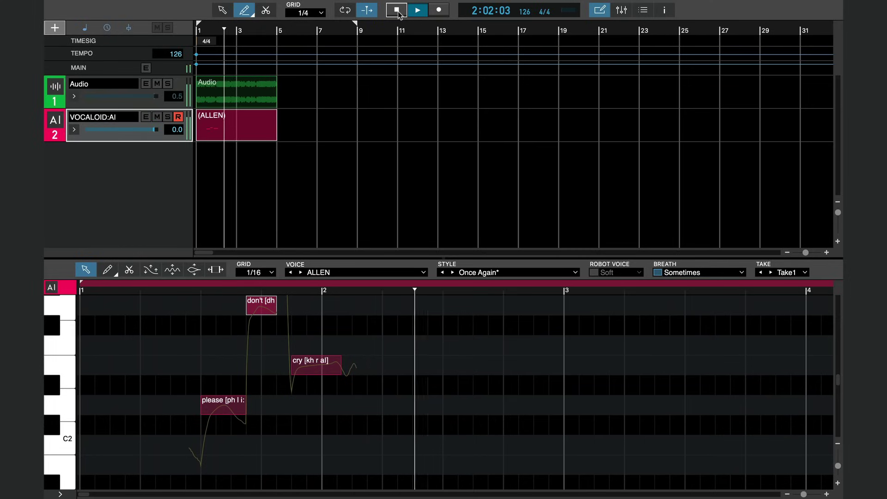
left_click(396, 10)
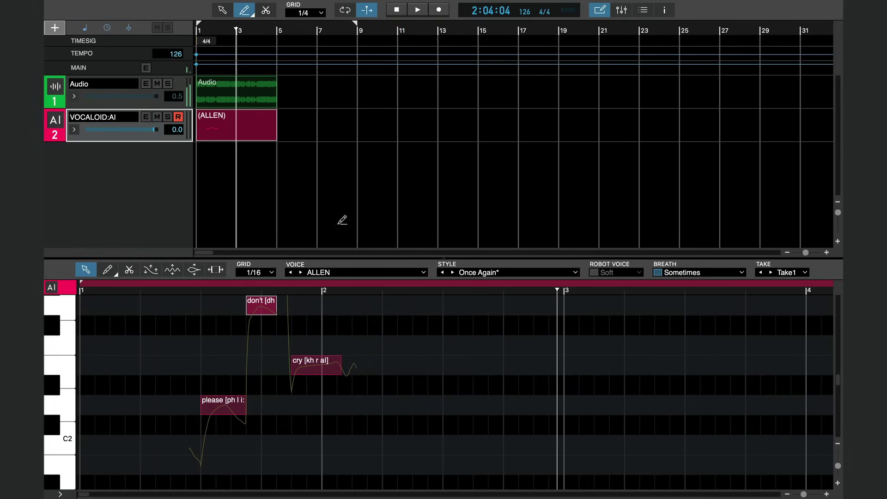
scroll(328, 366, "up", 1)
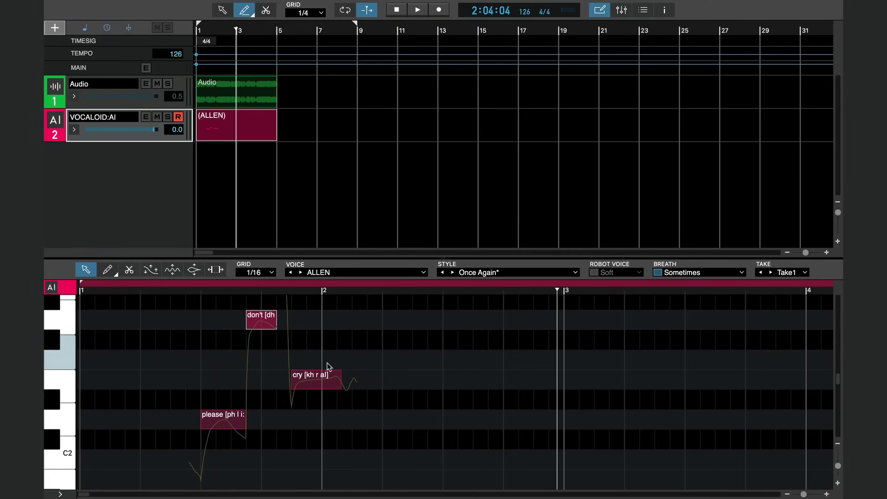
left_click_drag(345, 313, 222, 437)
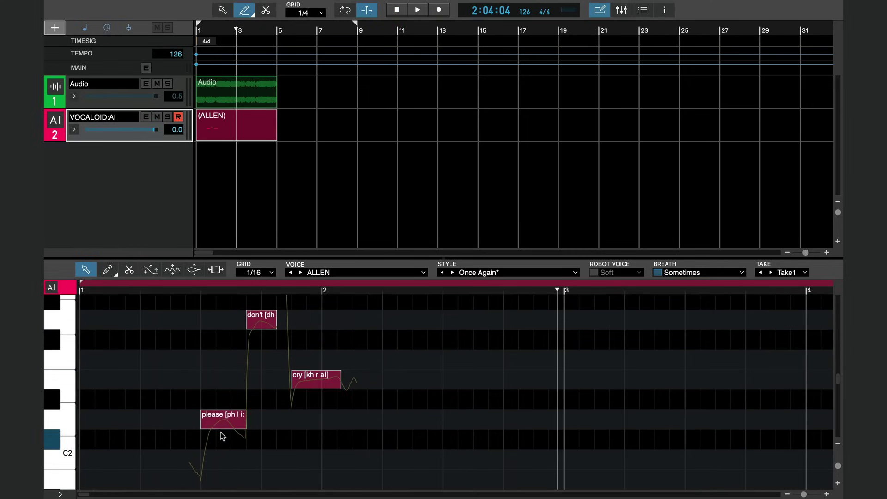
scroll(222, 436, "up", 1)
left_click(418, 9)
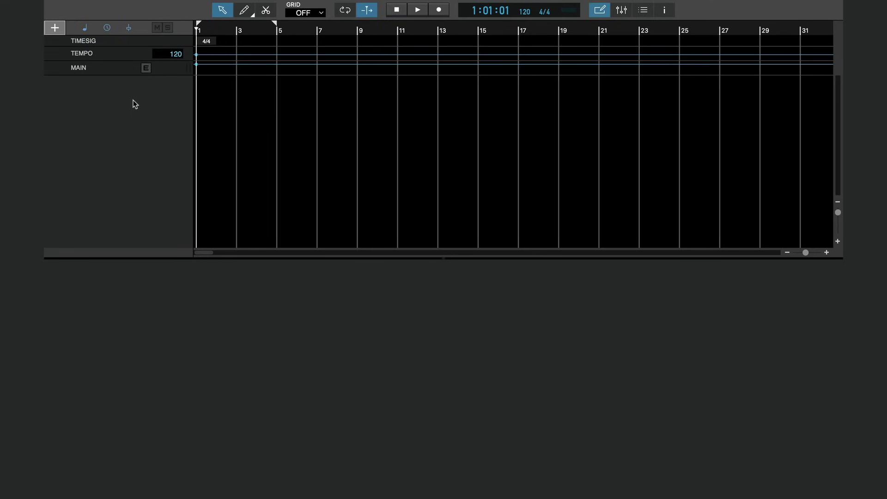
- Add an audio track with Vocal Phrase.wav, open its waveform, and play it
right_click(134, 104)
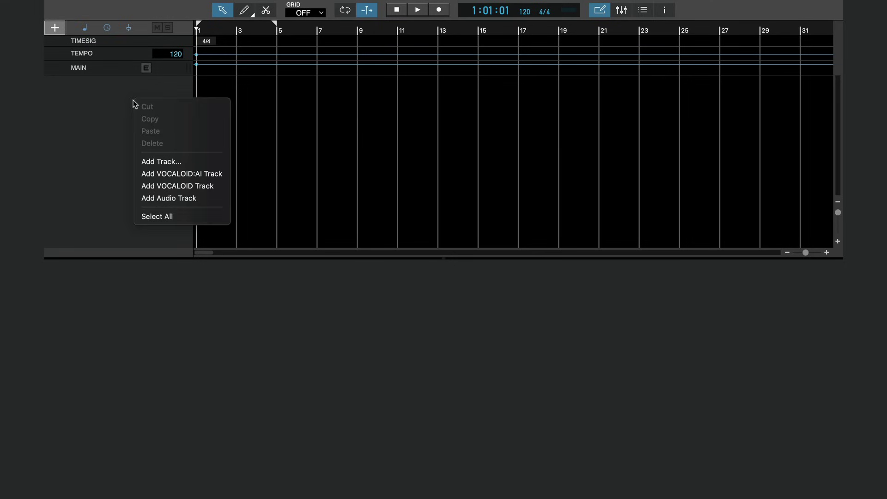
left_click(152, 198)
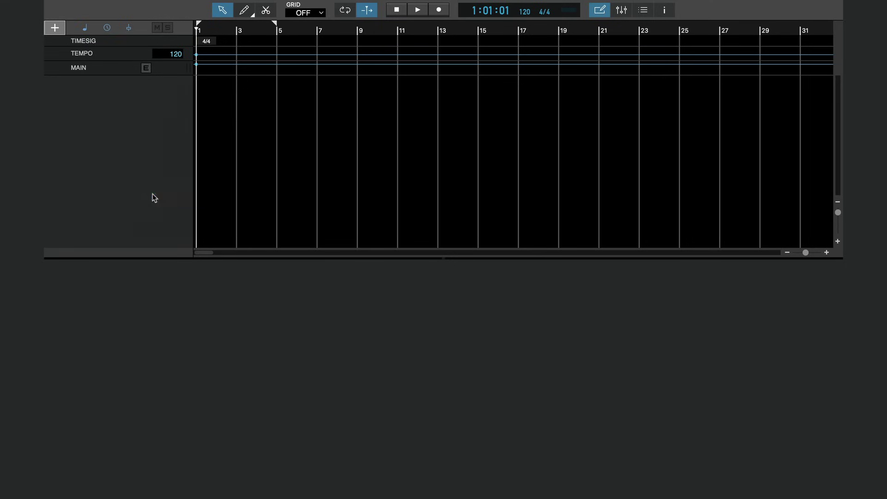
left_click_drag(267, 97, 200, 99)
double_click(215, 92)
key("space")
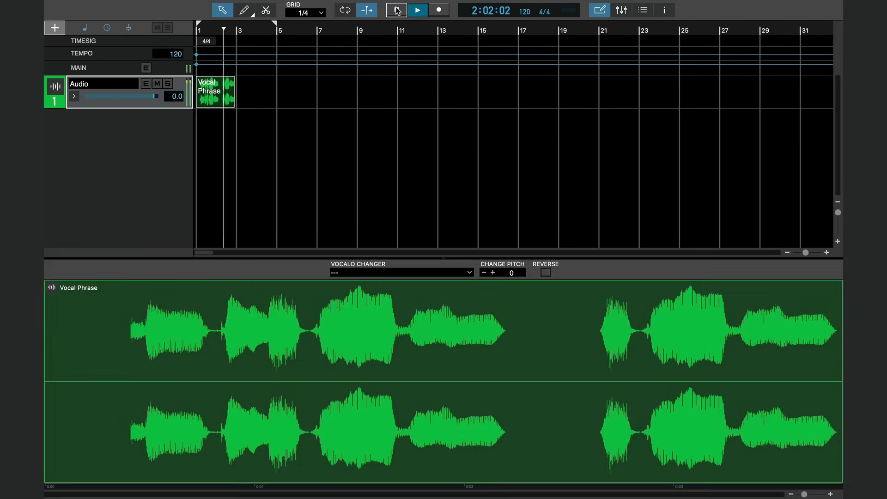
- Switch the Vocalo Changer voice to AKITO and audition the converted recording
left_click(398, 10)
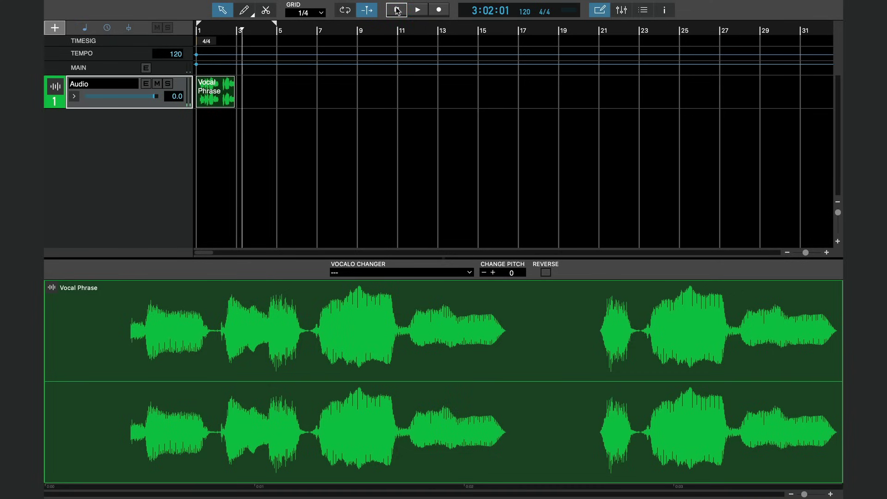
left_click(379, 271)
left_click(367, 286)
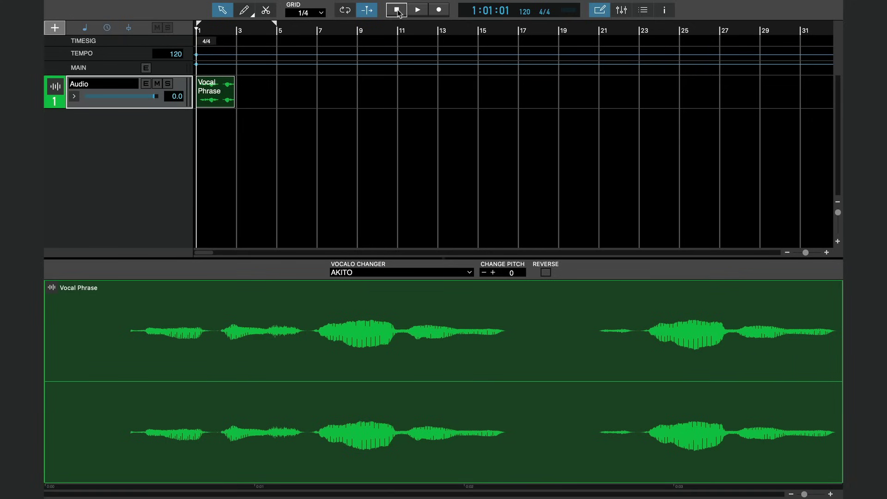
key("space")
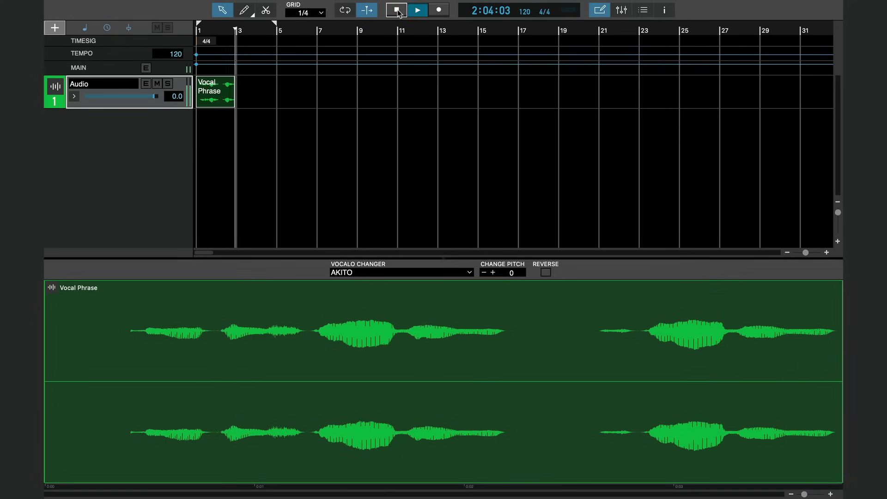
left_click(398, 11)
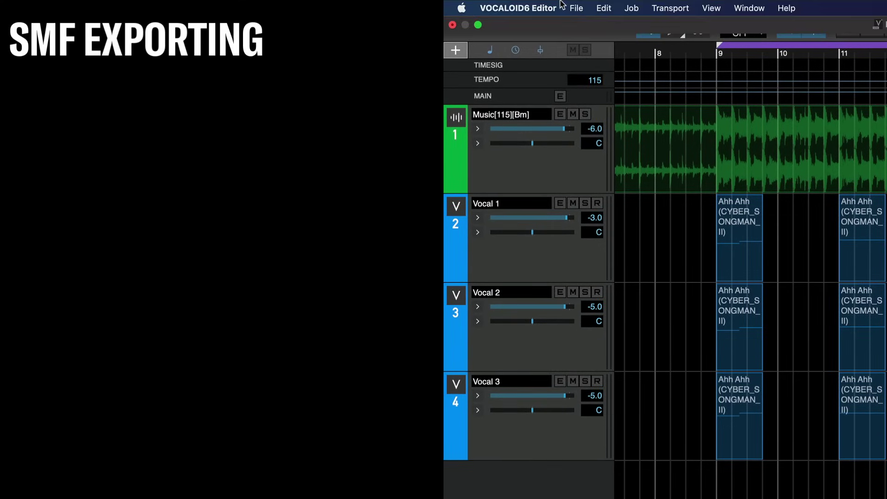
- Export the vocal parts as Vocals.mid with Export SMF and drag the file onto the desktop
left_click(576, 7)
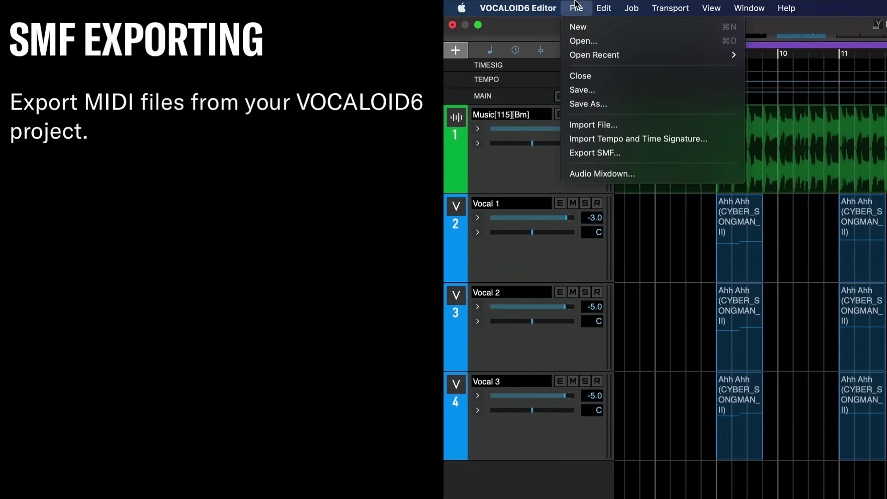
left_click(578, 151)
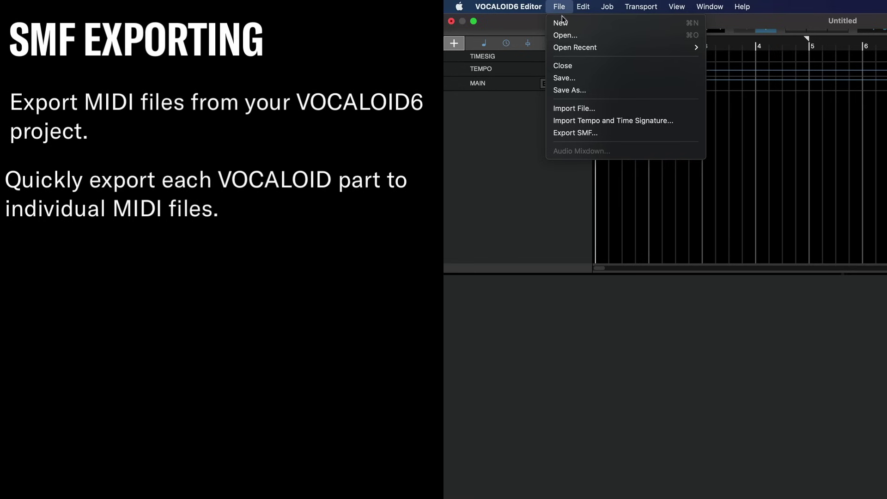
left_click(557, 110)
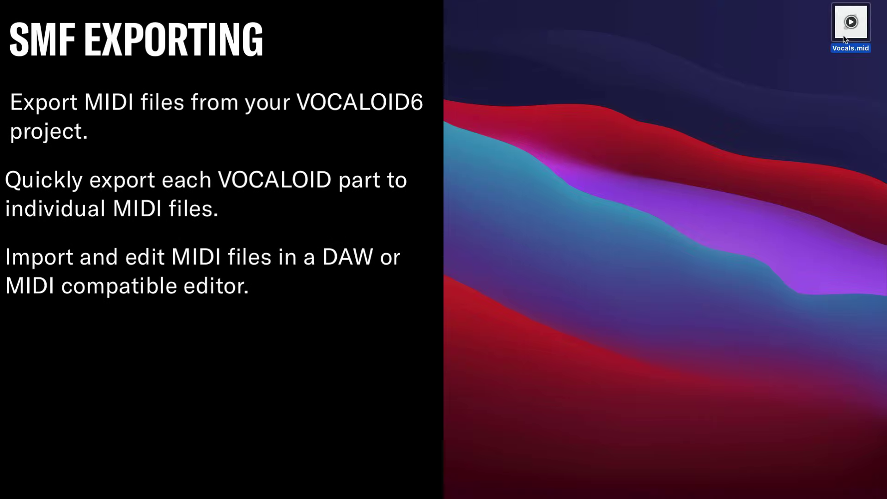
mouse_move(858, 21)
left_mouse_down()
mouse_move(721, 76)
mouse_move(689, 115)
mouse_move(797, 123)
mouse_move(578, 120)
mouse_move(503, 86)
mouse_move(471, 89)
left_mouse_up()
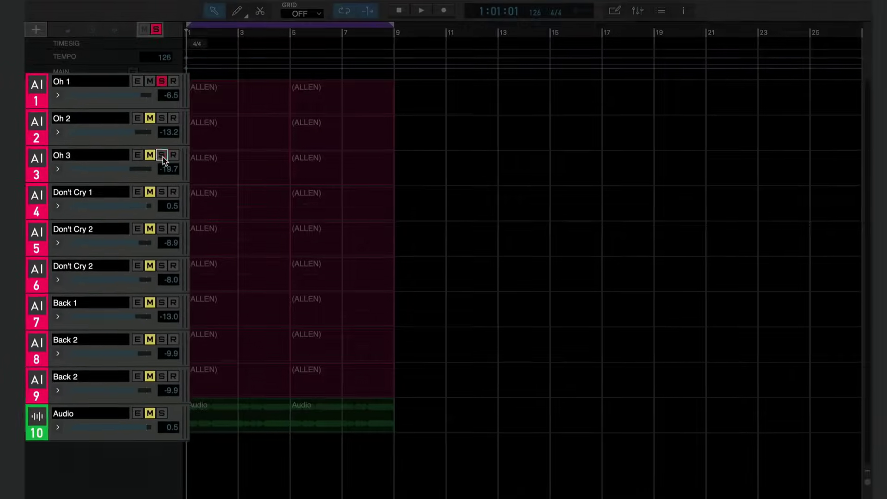
left_click(151, 284)
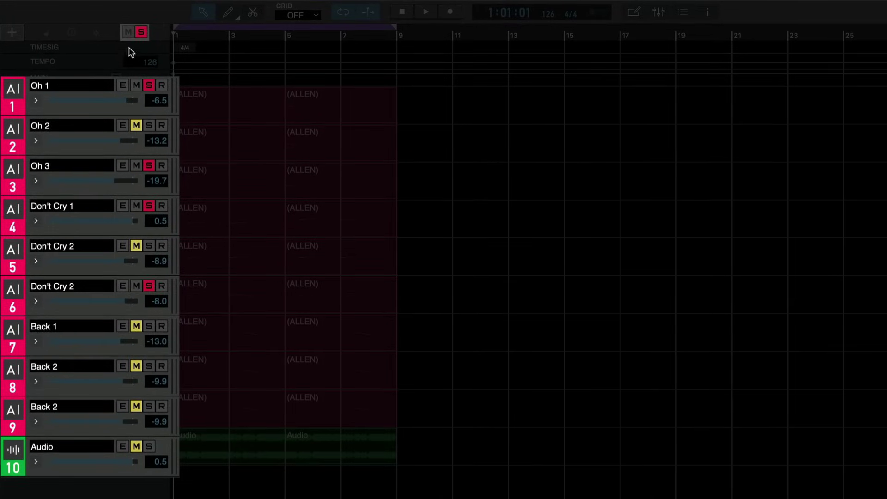
left_click(140, 32)
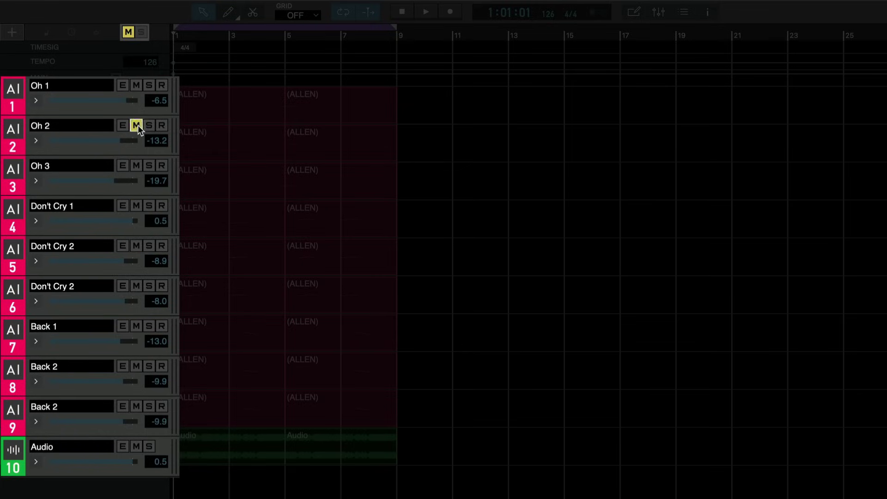
left_click(136, 165)
left_click(137, 206)
left_click(149, 285)
left_click(149, 366)
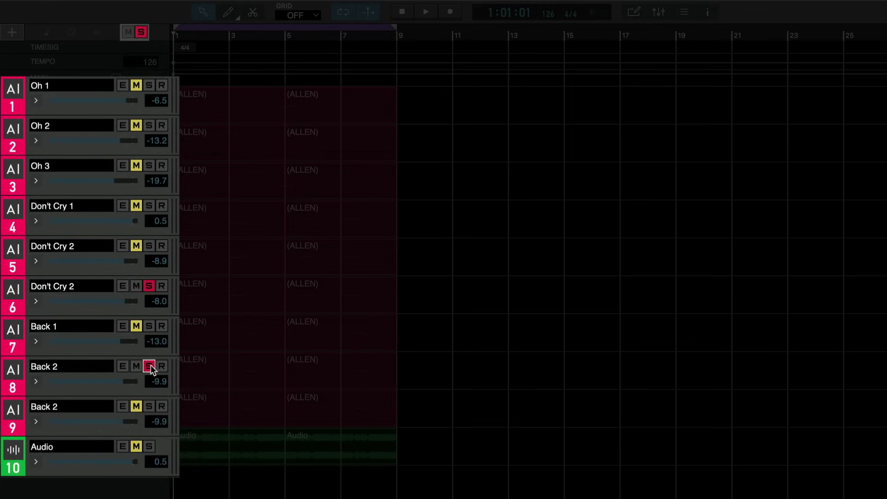
left_click(140, 32)
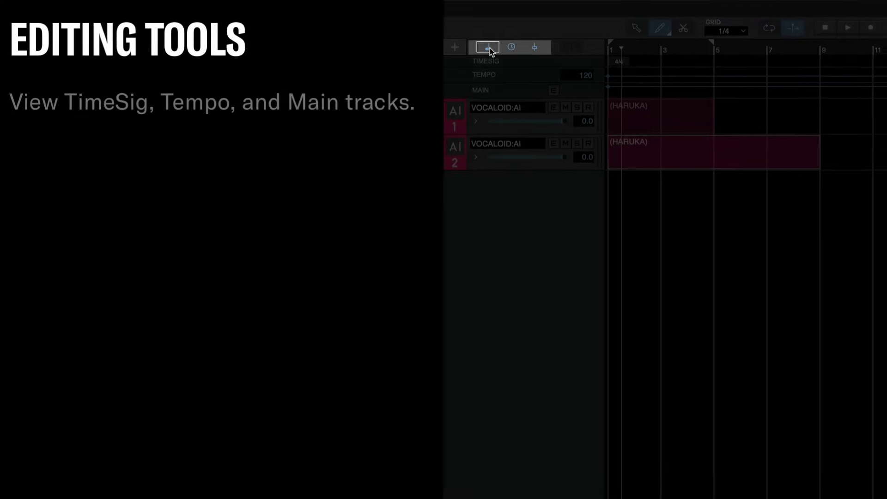
- Hide the TimeSig, Tempo and Main rows, then show all three again
left_click(485, 43)
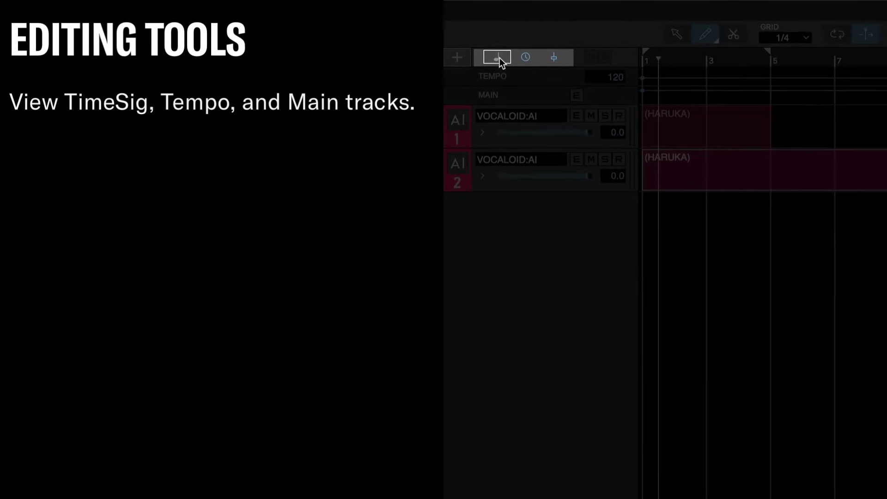
left_click(506, 43)
left_click(561, 63)
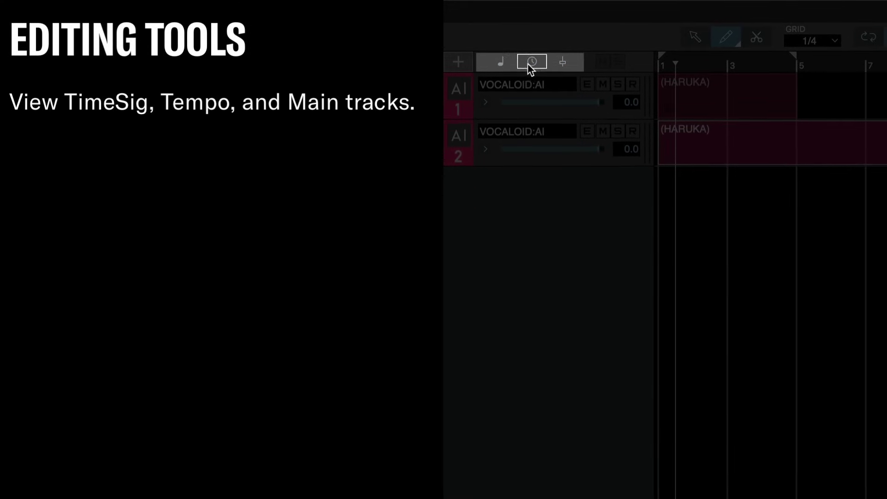
left_click(496, 60)
left_click(511, 41)
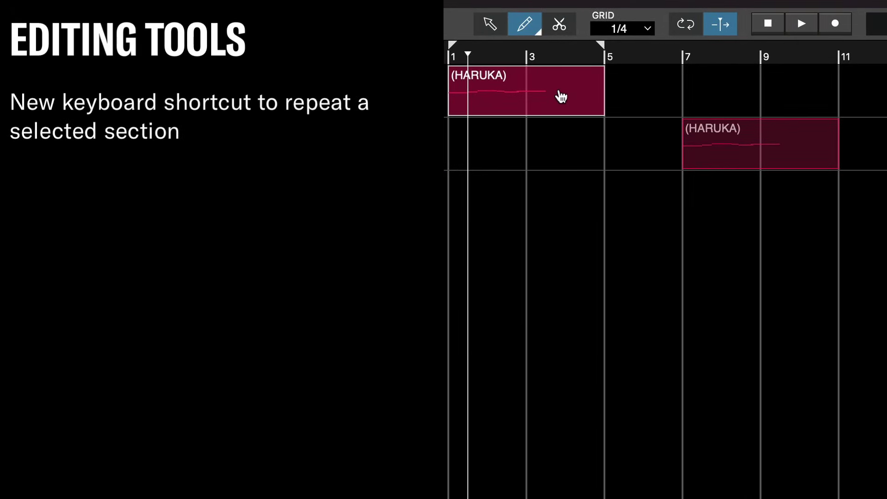
- Loop bars 1–5, extend the loop over both HARUKA parts, then narrow it to bars 7–11
key("l")
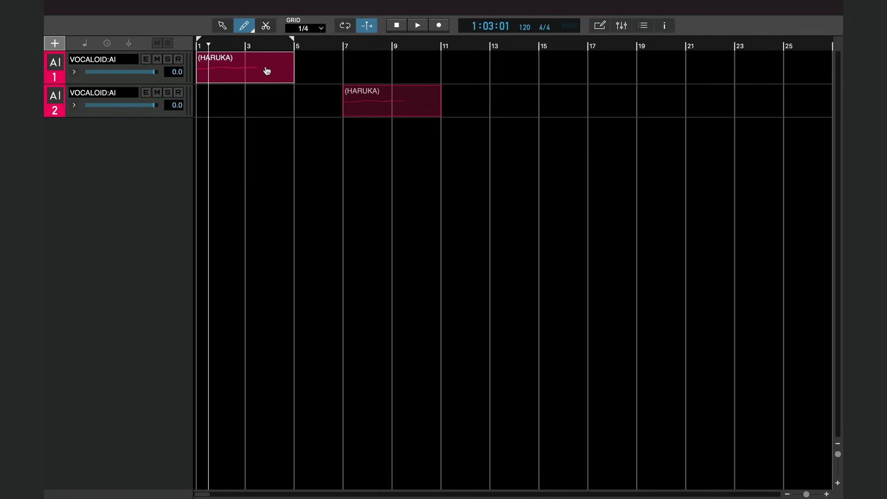
key("l")
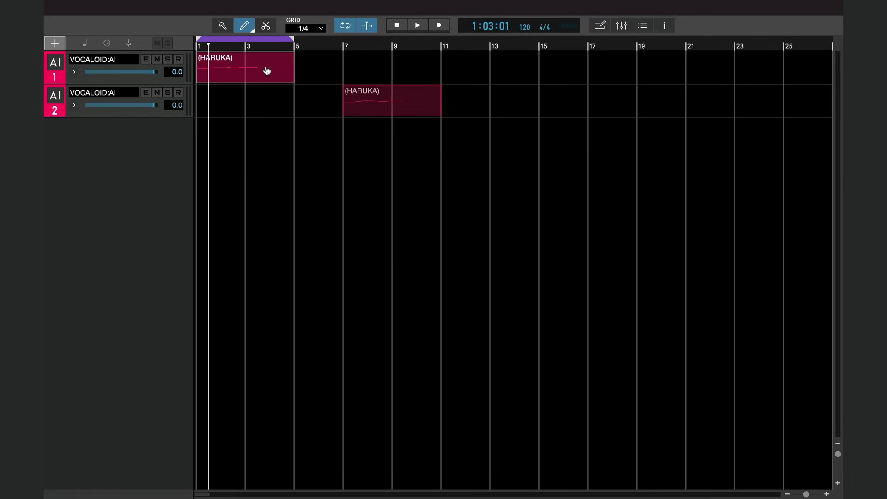
left_click(369, 106, "ctrl")
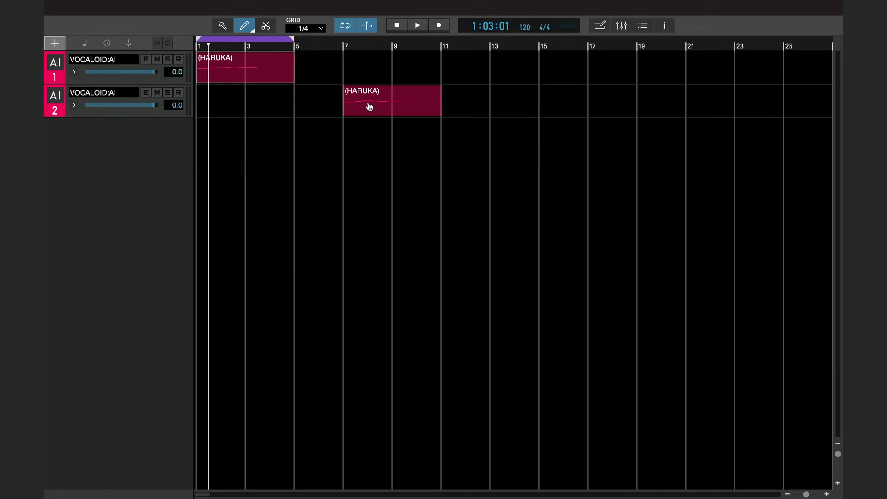
key("l")
left_click(370, 107)
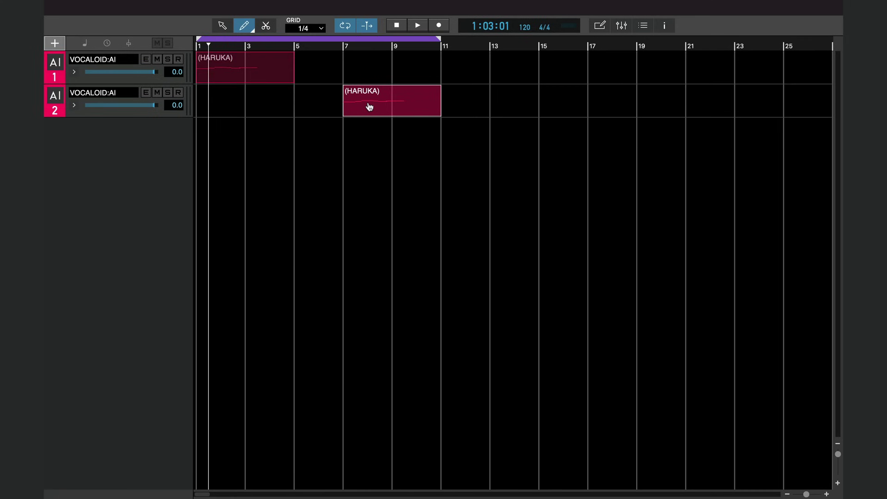
key("l")
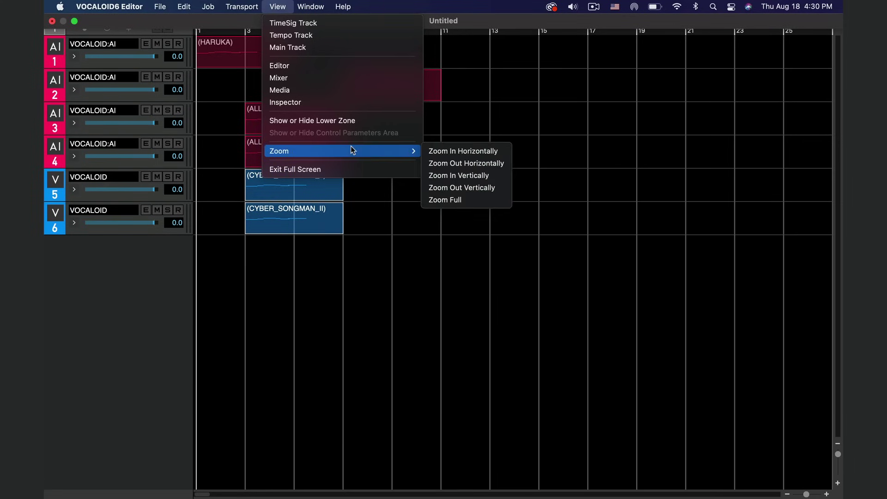
- Apply View > Zoom > Zoom Full twice so all six tracks' parts are visible
left_click(444, 200)
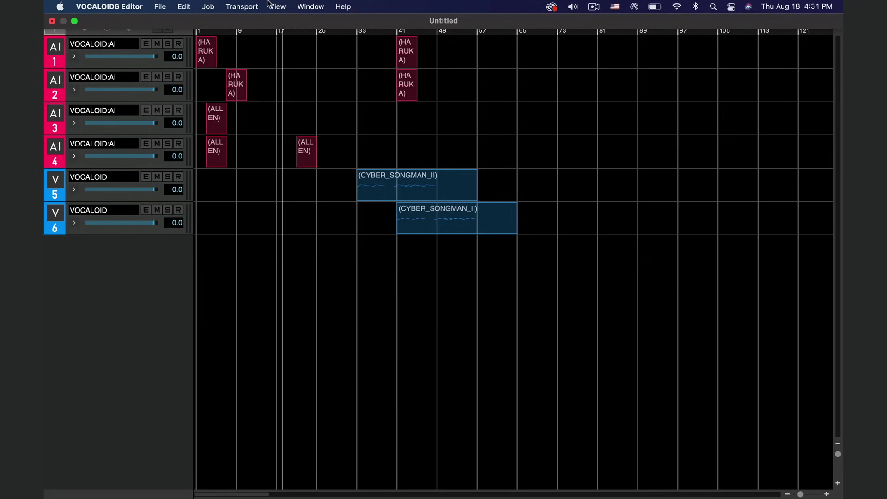
left_click(270, 5)
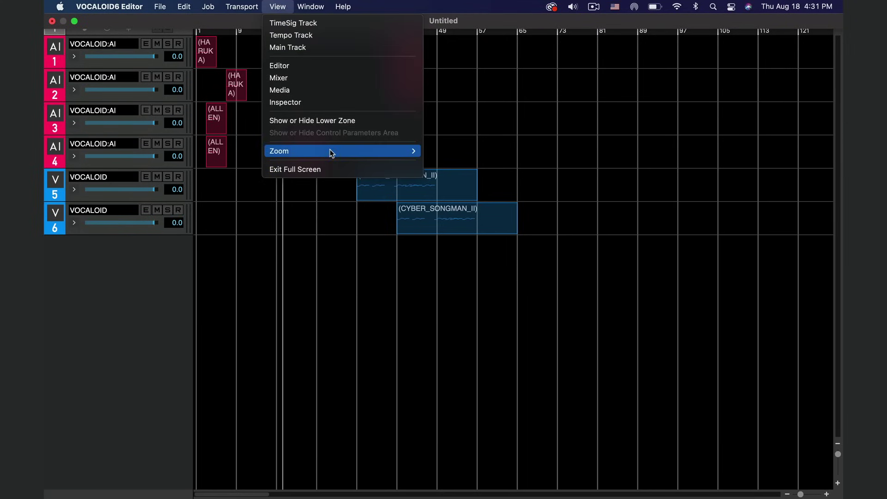
mouse_move(342, 151)
left_click(450, 199)
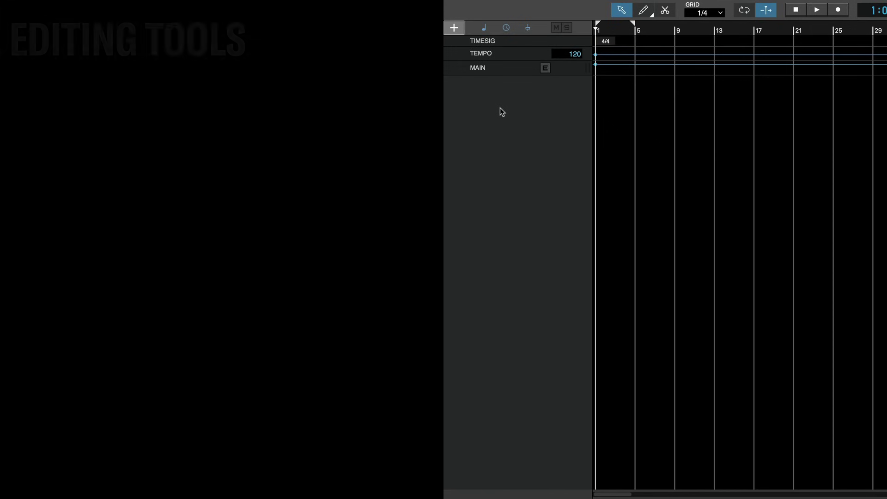
- Open the Add Track dialog from the + Add Track button
left_click(452, 28)
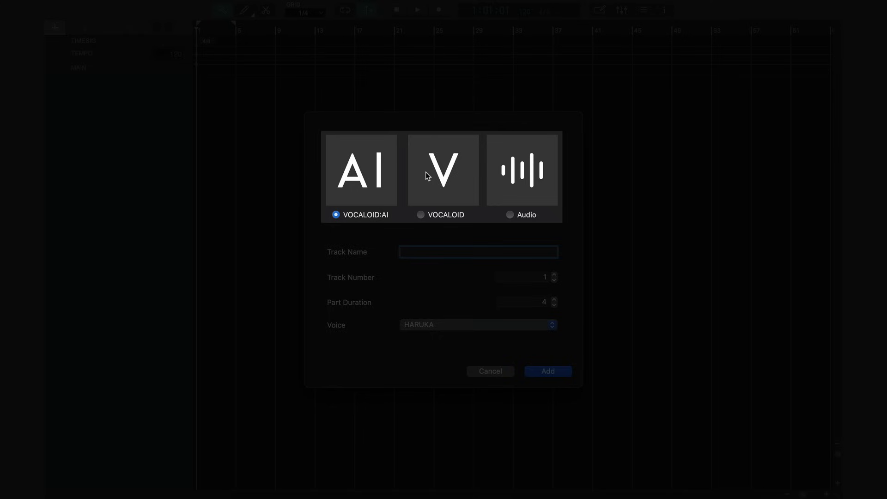
- Preview the VOCALOID and Audio track types, then return to VOCALOID:AI
left_click(425, 172)
left_click(496, 173)
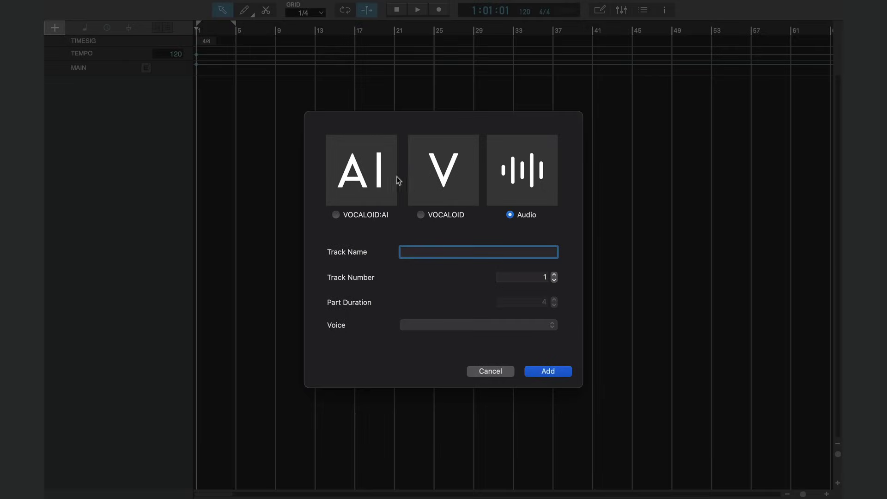
left_click(378, 179)
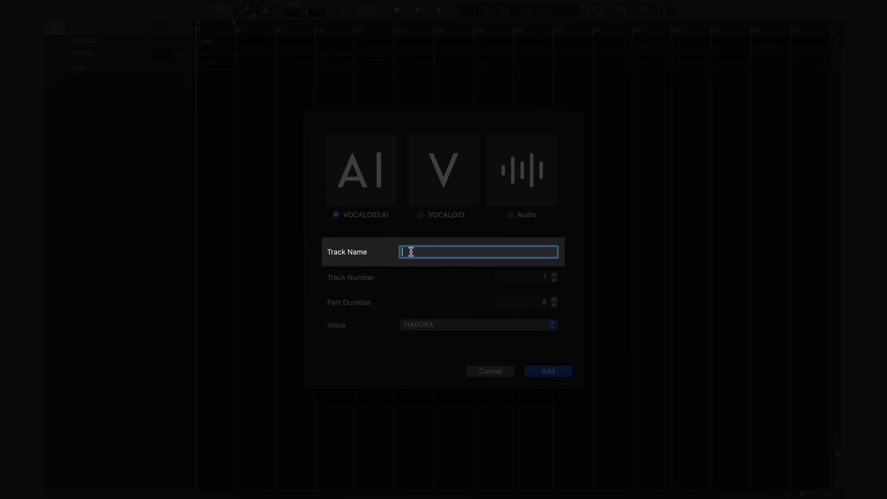
type("Vocals")
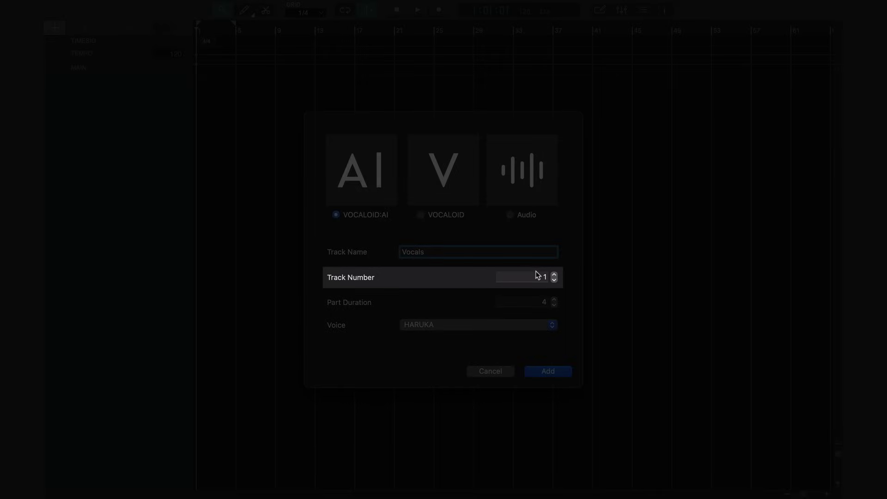
- Set Track Number to 3 and Part Duration to 4
left_click(554, 274)
left_click(554, 275)
left_click(553, 280)
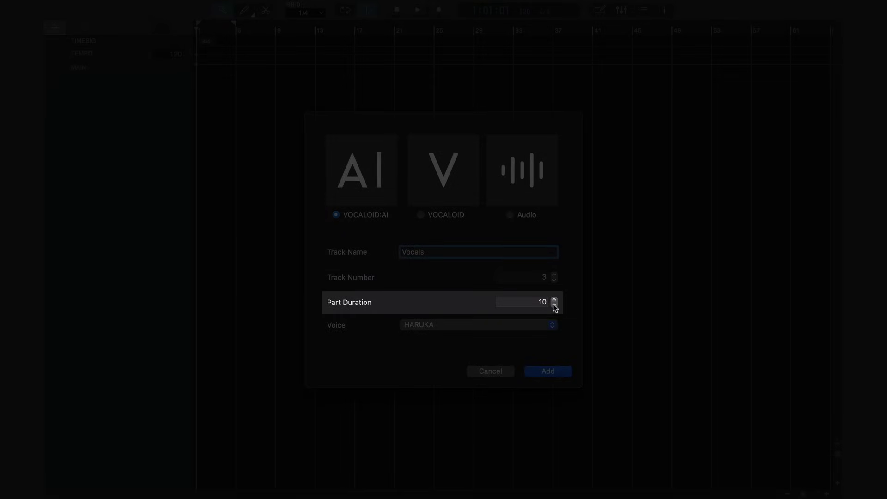
left_click(554, 306)
left_click(553, 306)
left_click(553, 306)
left_click(546, 303)
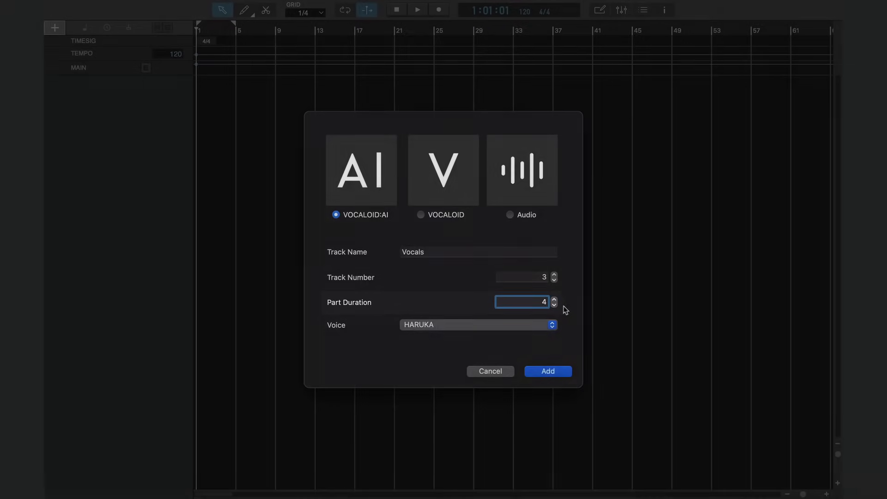
- Keep HARUKA as the voice after browsing classic voices, and add the three Vocals tracks
left_click(554, 324)
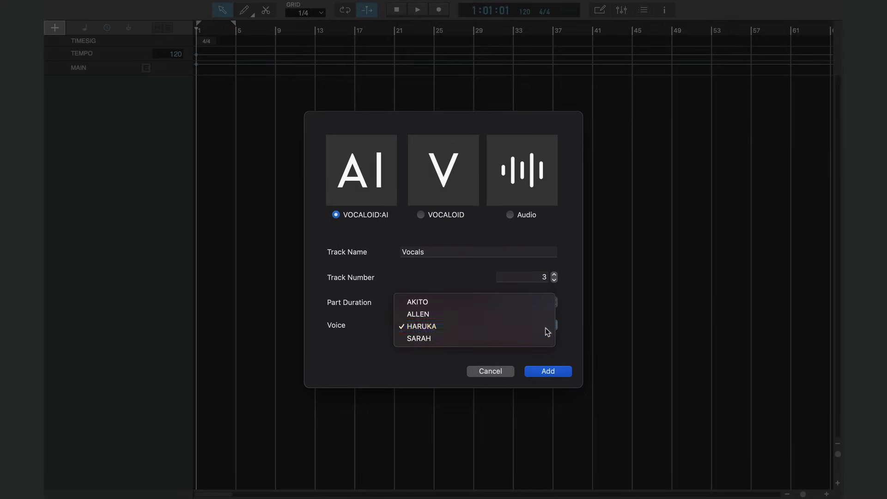
left_click(544, 331)
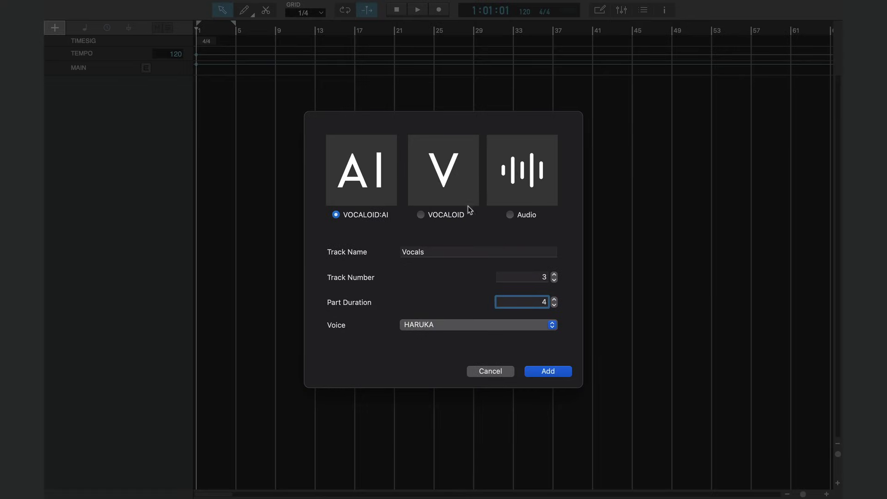
left_click(465, 187)
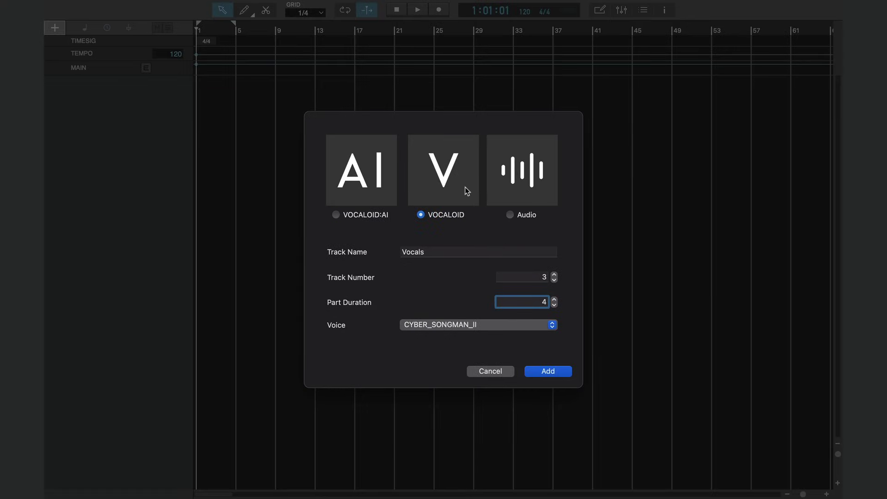
left_click(471, 324)
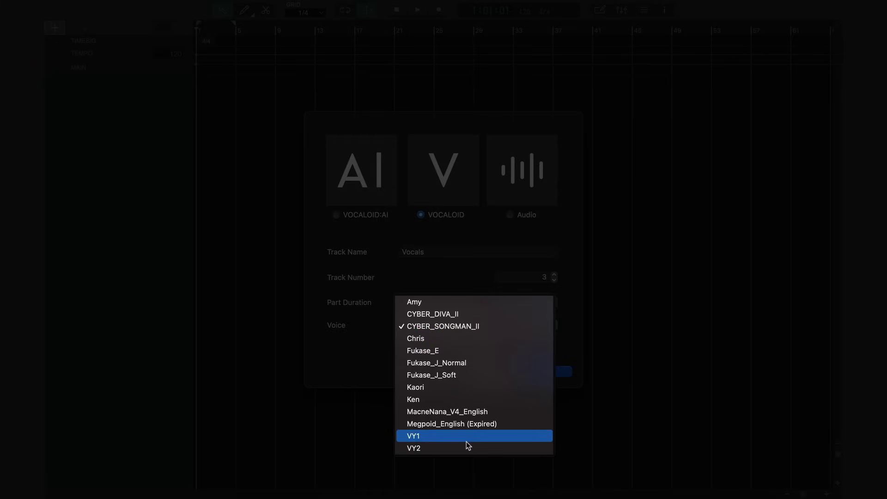
left_click(455, 287)
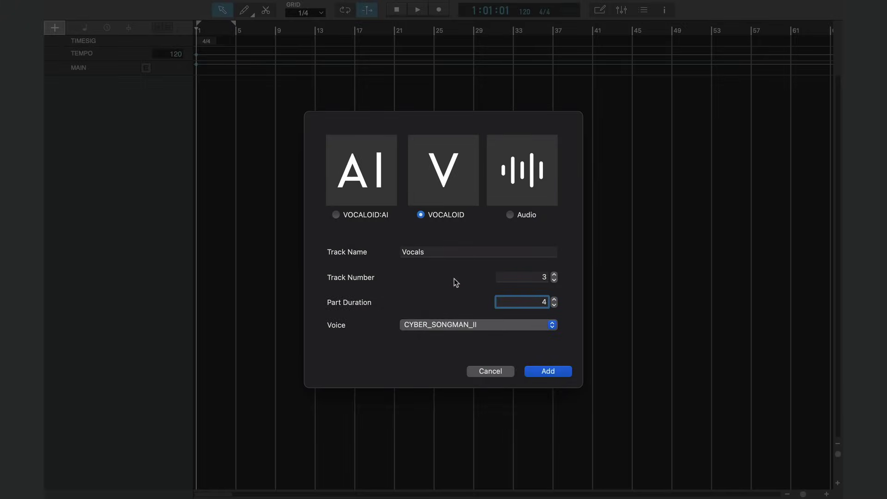
left_click(386, 193)
left_click(538, 371)
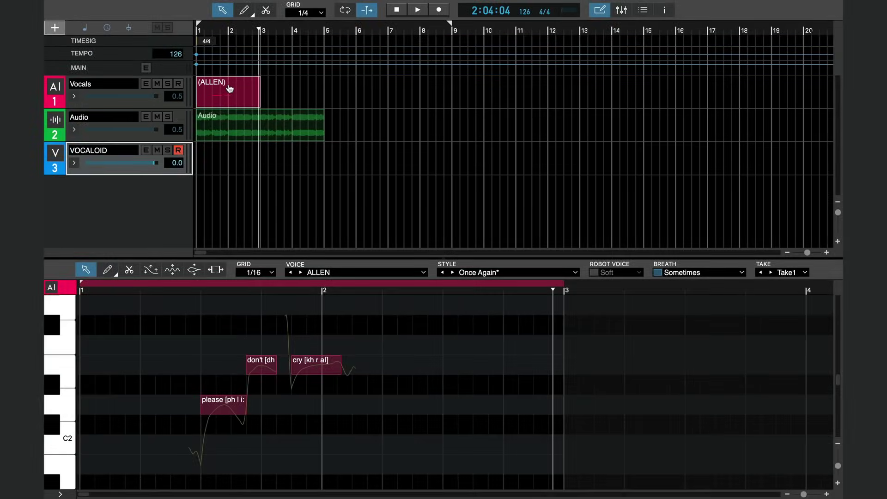
- Move the ALLEN part to the VOCALOID track, audition it, and copy it to Vocals at bar 3
left_click_drag(229, 89, 232, 158)
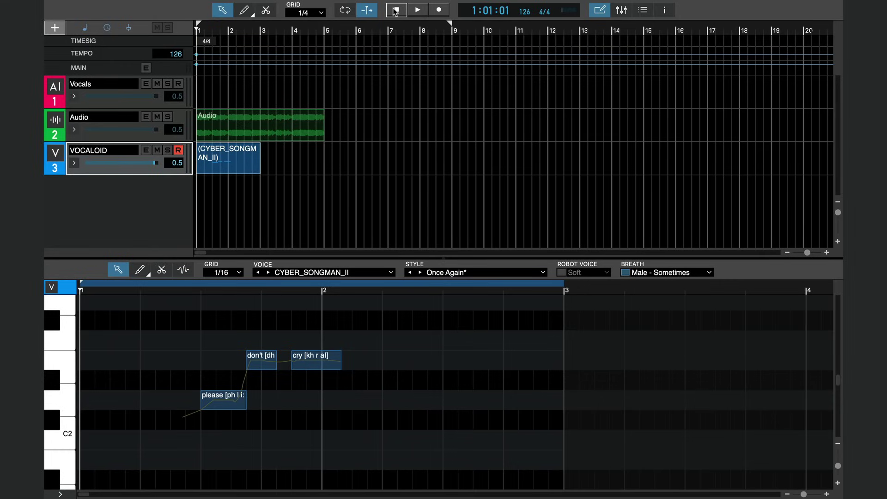
key("space")
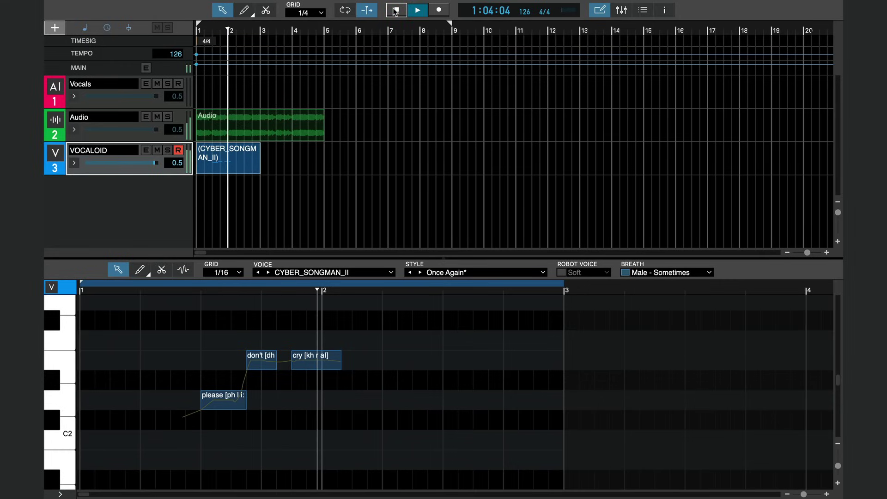
left_click(395, 10)
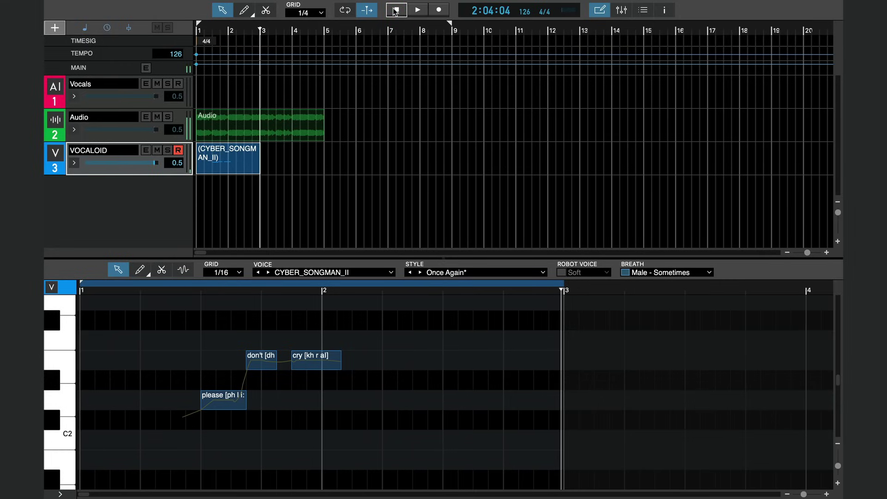
left_click(395, 11)
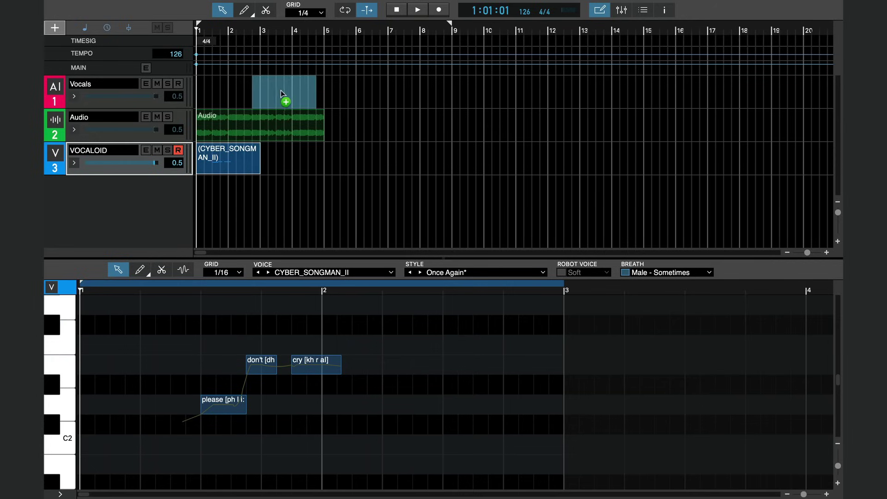
left_click_drag(222, 165, 284, 97)
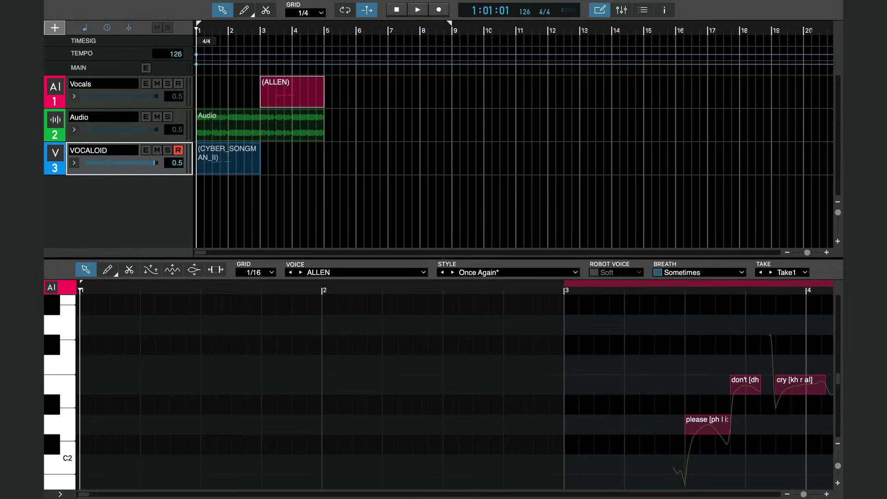
left_click(235, 169)
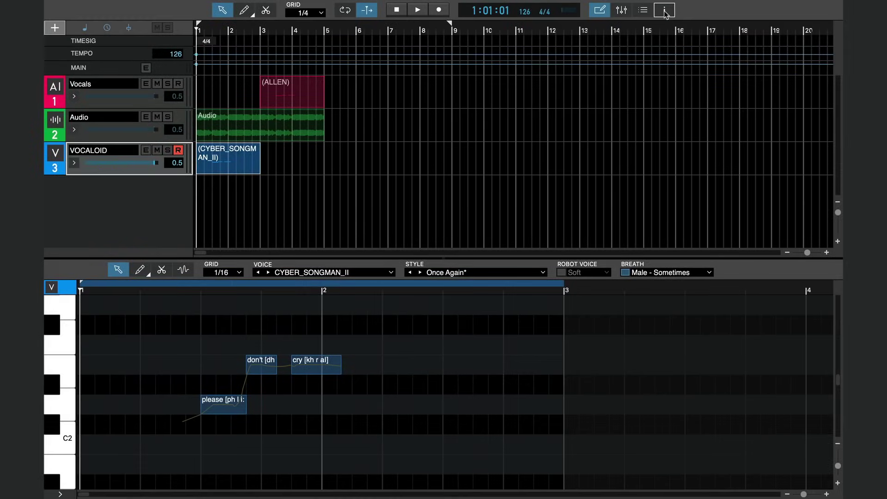
- Show the Inspector's PART panel with the voice list and Style Preset
left_click(664, 10)
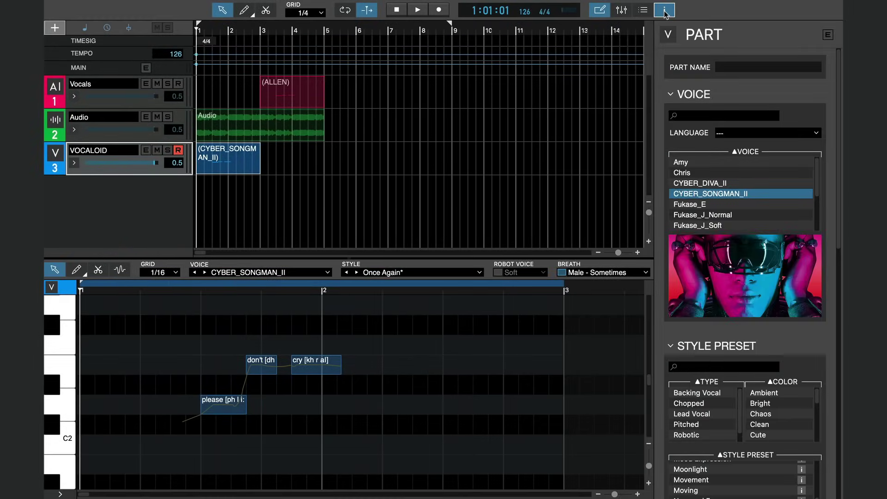
scroll(660, 121, "down", 5)
scroll(660, 126, "up", 3)
scroll(660, 125, "up", 3)
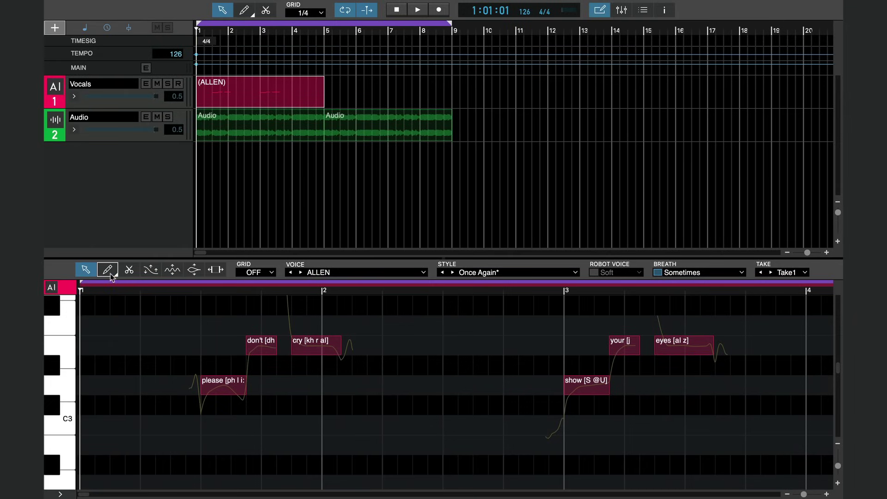
- Set the pencil to Line mode and open the DYN lane
left_click(110, 274)
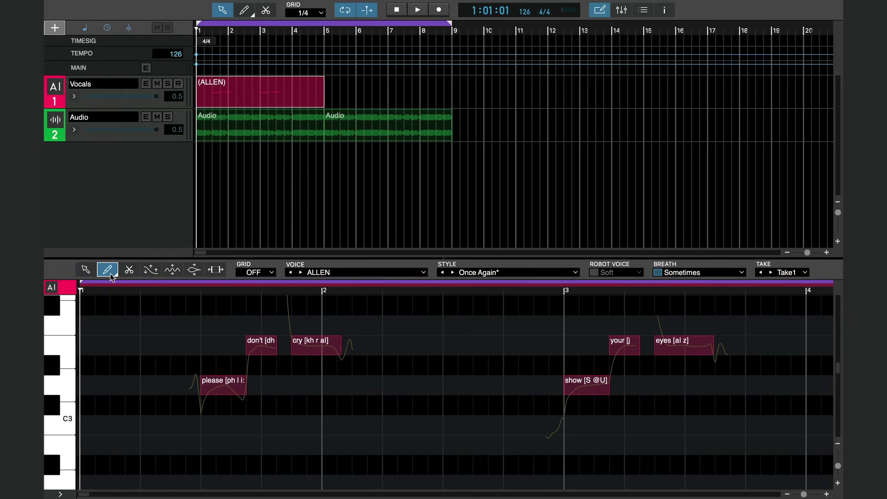
left_click(109, 275)
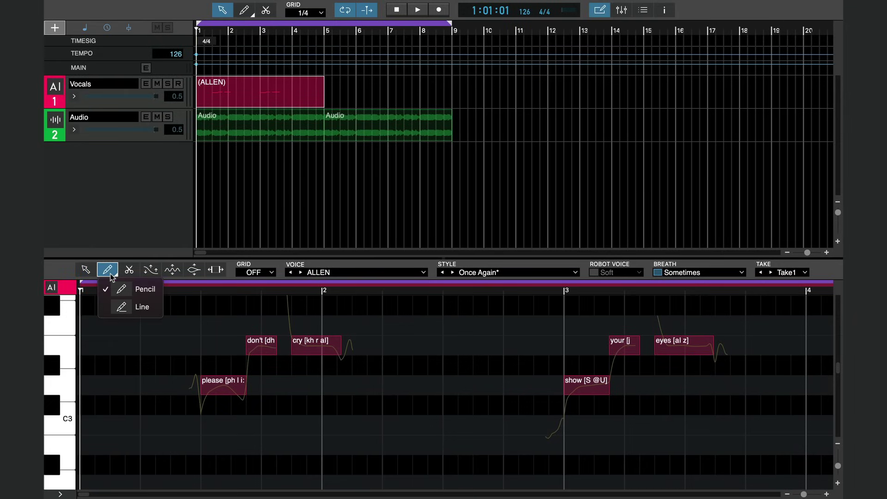
left_click(117, 307)
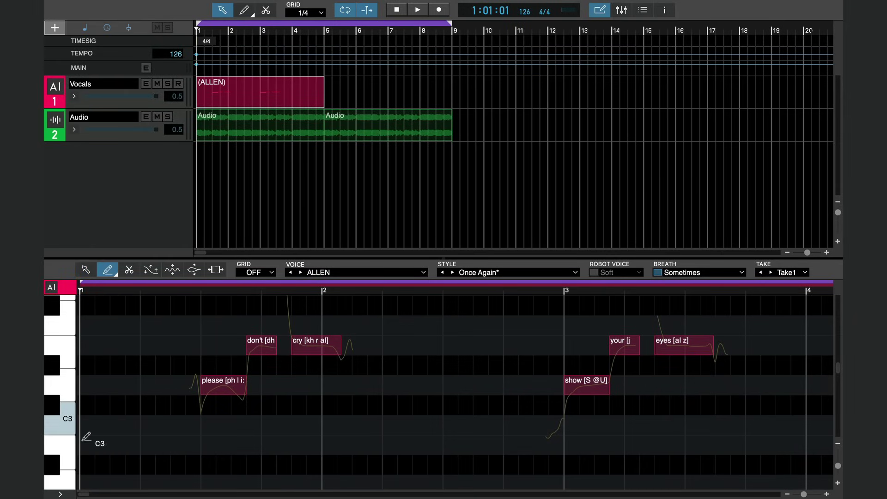
left_click(61, 489)
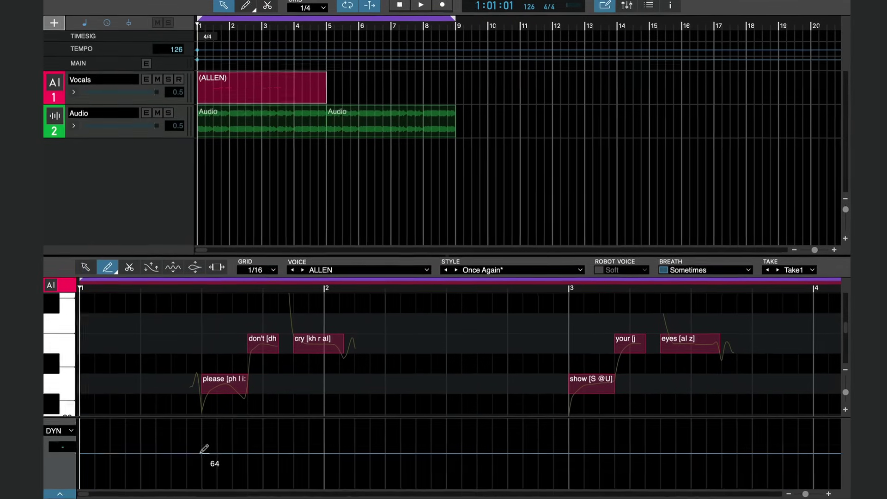
- Draw a first dynamics line under 'please' and 'don't', then preview it
left_click_drag(209, 450, 260, 466)
left_click_drag(260, 434, 310, 456)
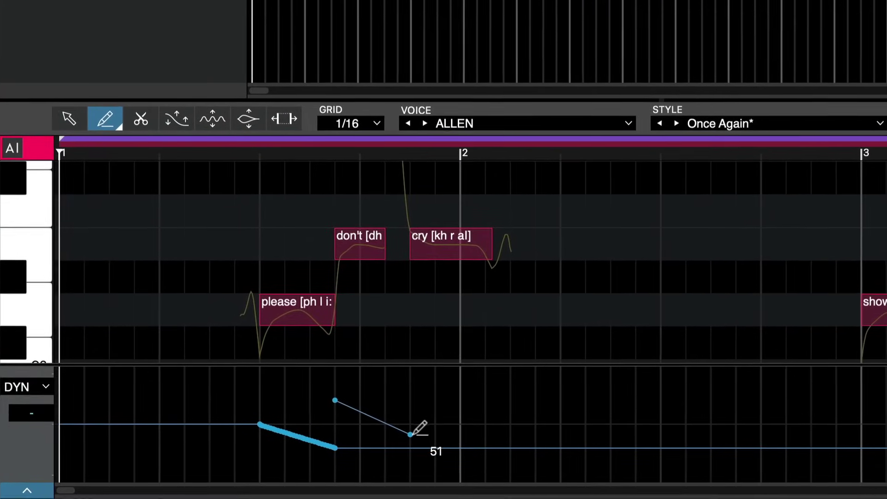
left_click_drag(413, 416, 530, 471)
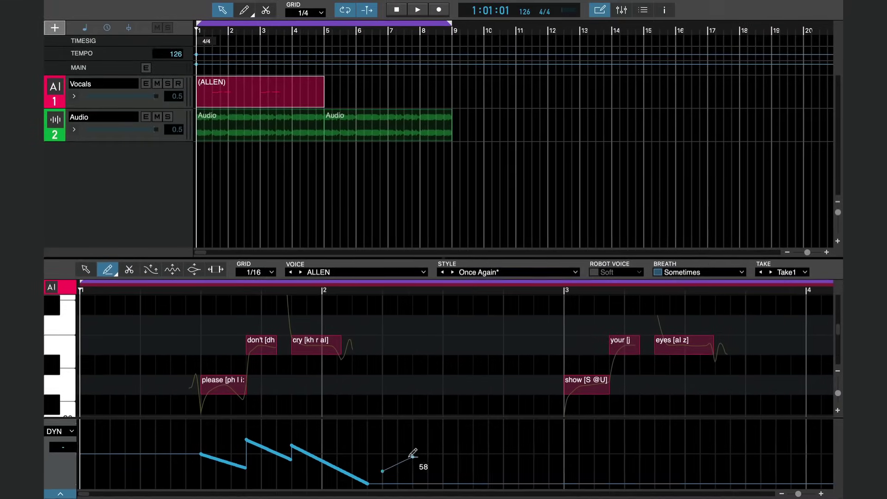
left_click_drag(412, 454, 414, 454)
left_click(417, 10)
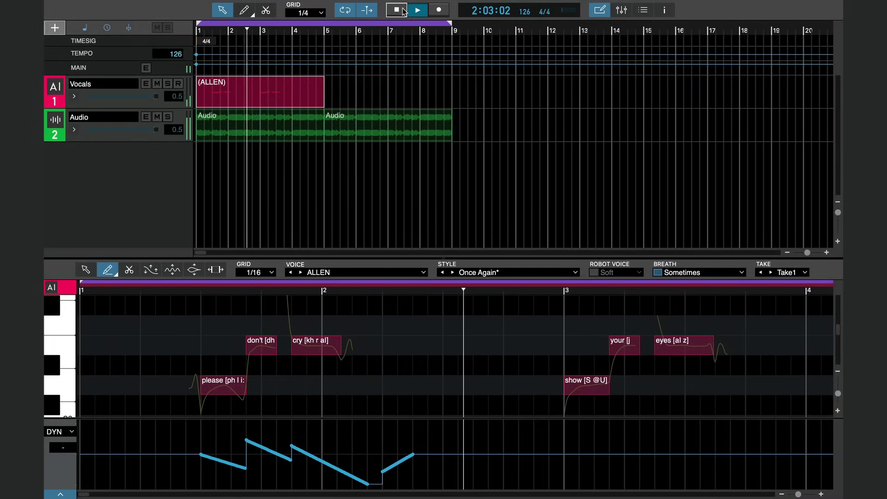
left_click(403, 11)
- Redraw the dynamics as a falling-and-rising zigzag and play it back
mouse_move(200, 453)
left_mouse_down()
mouse_move(307, 469)
mouse_move(277, 474)
left_mouse_up()
left_click(278, 474)
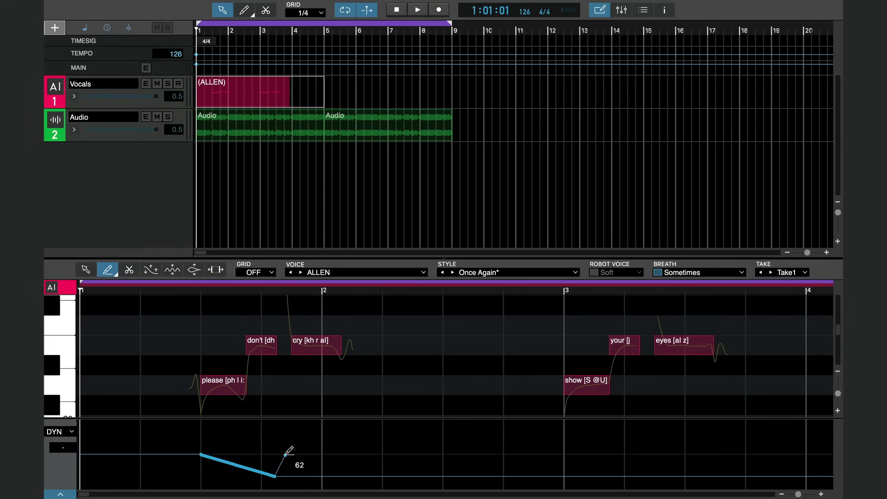
left_click(287, 445)
left_click(339, 477)
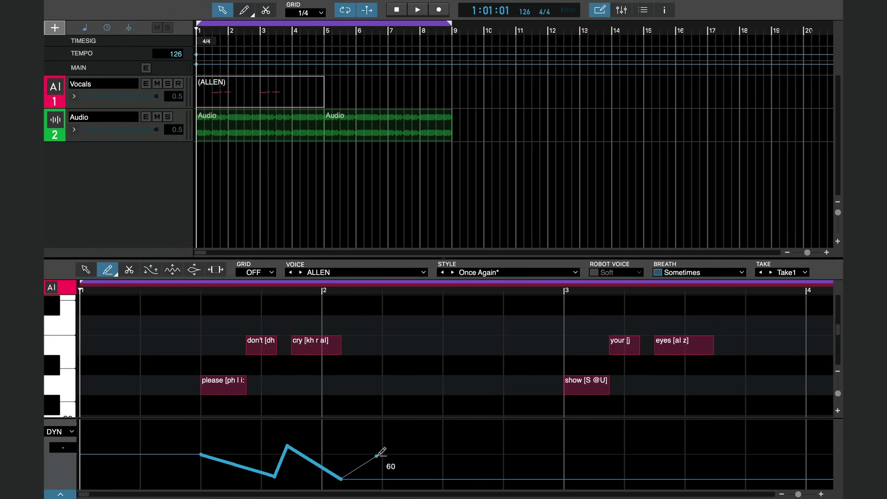
left_click(385, 449)
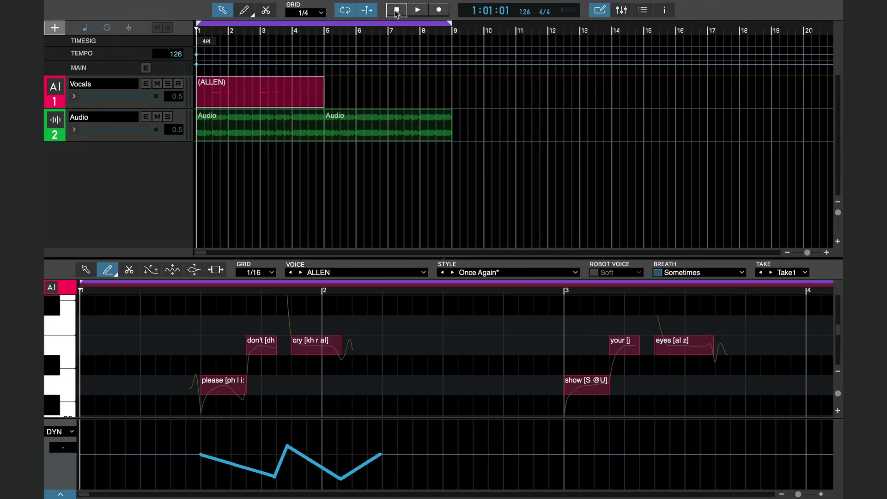
key("space")
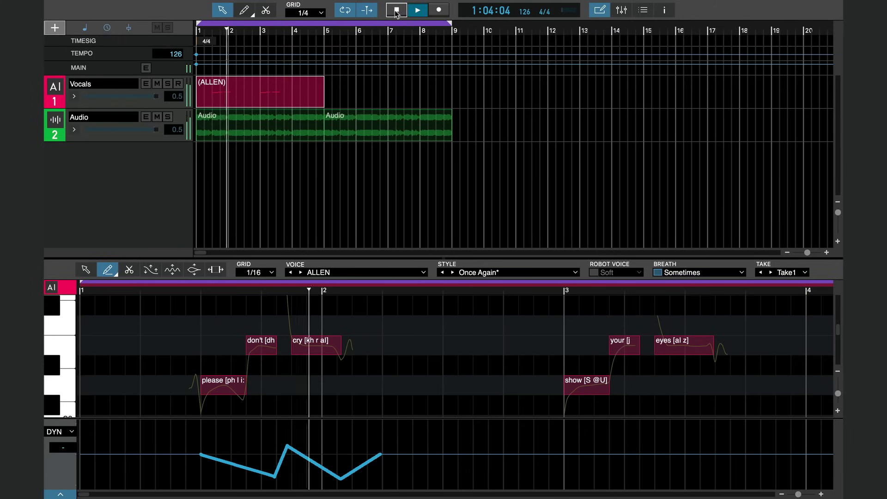
left_click(396, 10)
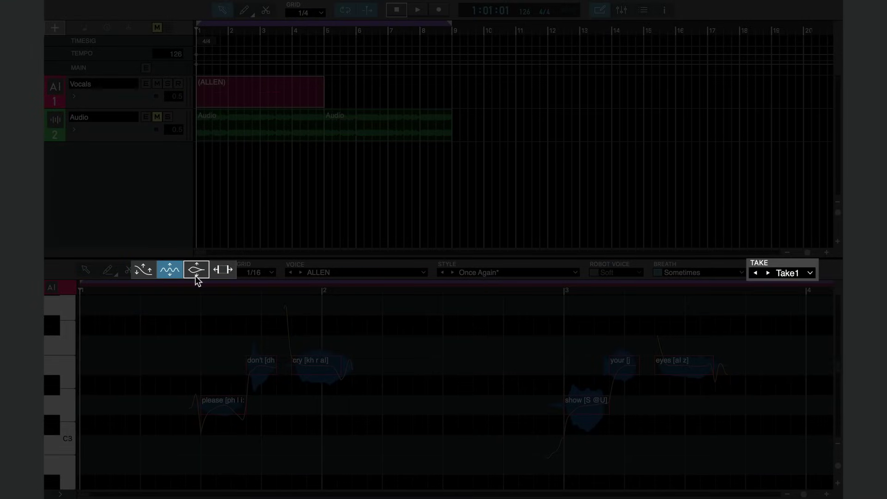
- Cycle through the expression, timing, pitch-transition and pencil tools, ending on pitch editing
left_click(195, 275)
left_click(223, 275)
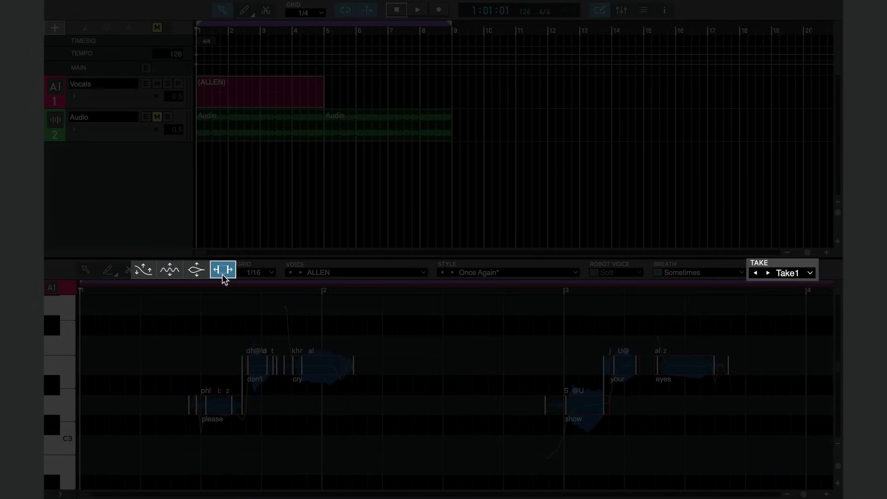
left_click(142, 274)
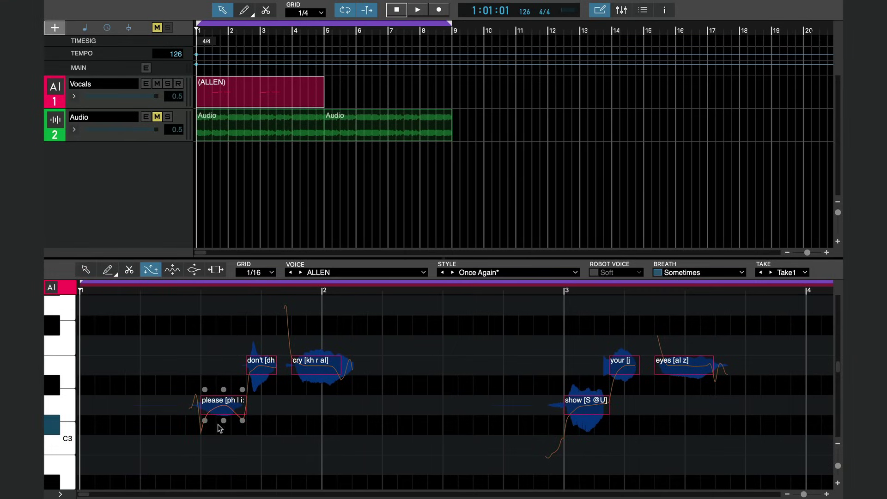
key("2")
scroll(223, 421, "up", 5)
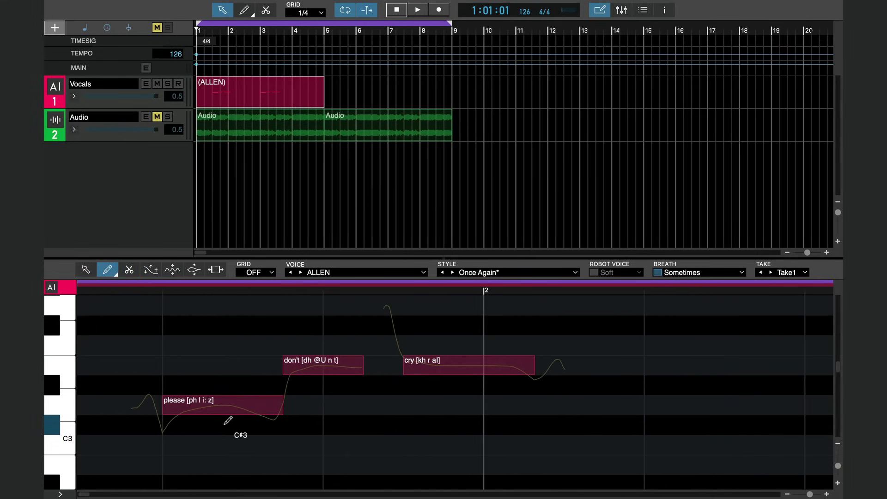
key("4")
scroll(224, 426, "left", 5)
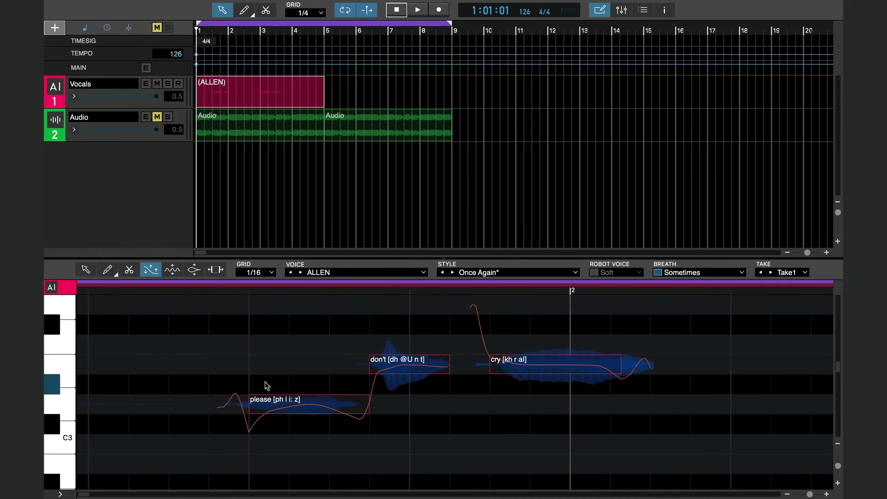
- Select the please and don't notes and play back the phrase
left_click(273, 392)
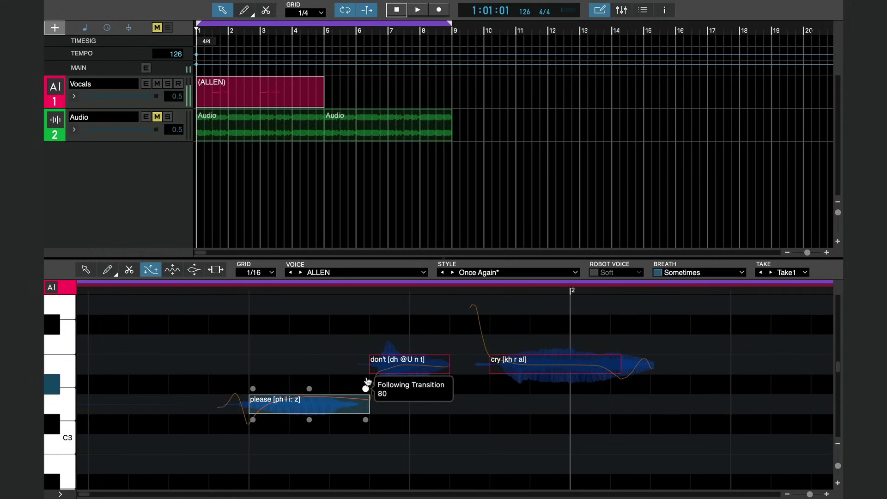
left_click(387, 361)
key("space")
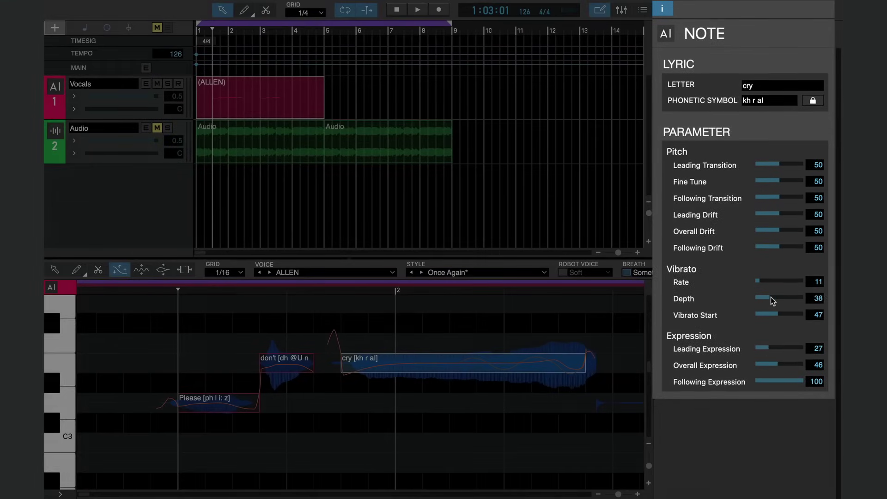
- Push cry's vibrato to maximum depth and rate, start it earlier, and audition it
mouse_move(765, 304)
left_mouse_down()
mouse_move(786, 290)
mouse_move(776, 275)
mouse_move(786, 274)
left_mouse_up()
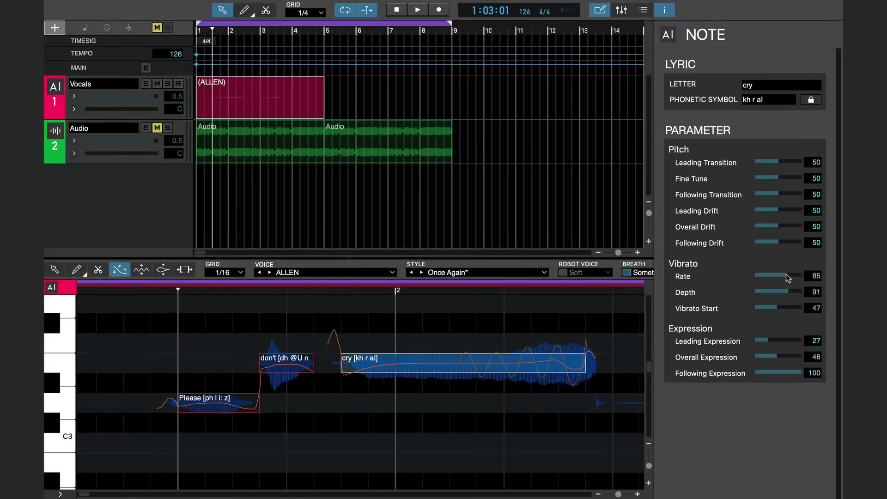
mouse_move(637, 348)
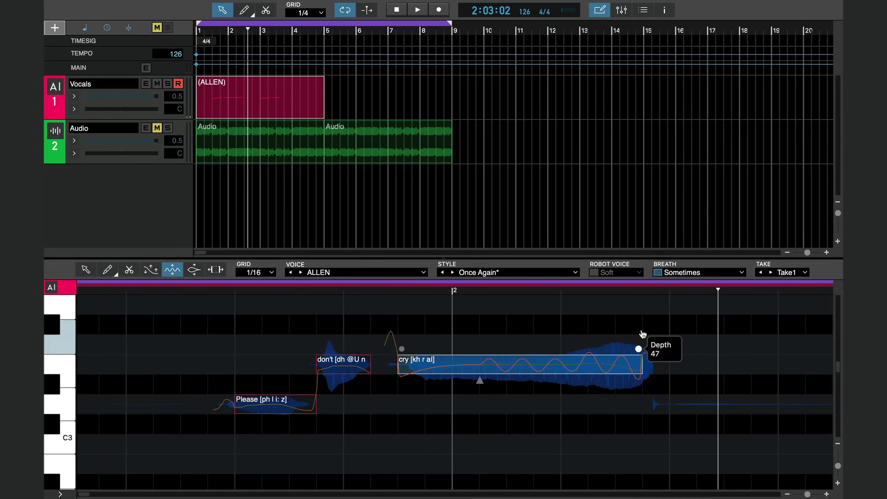
left_click_drag(639, 350, 644, 301)
left_click_drag(401, 348, 408, 319)
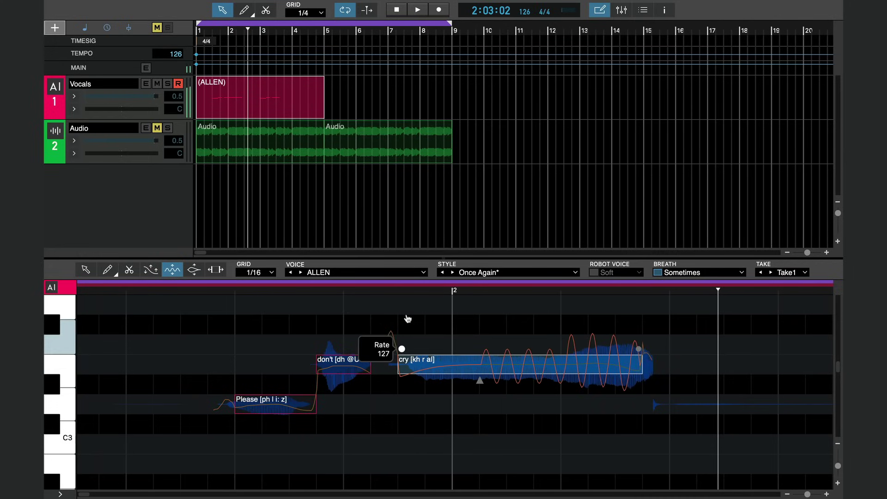
left_click_drag(479, 380, 449, 378)
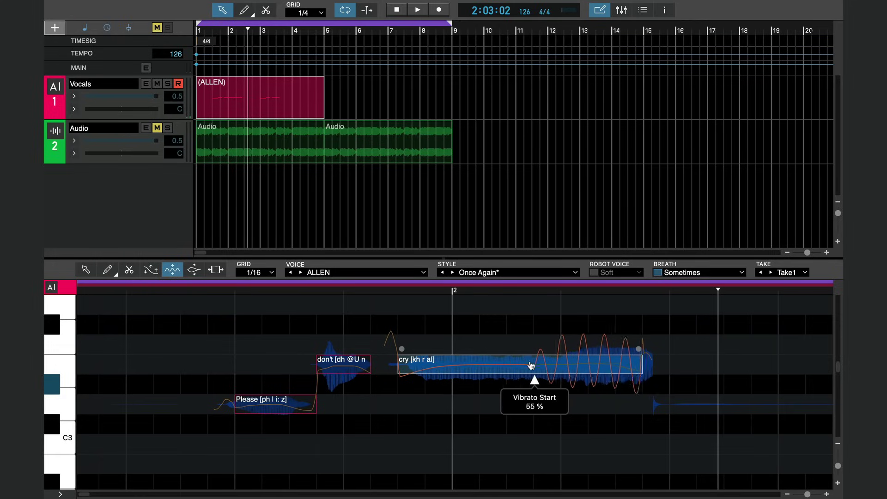
left_click(181, 290)
key("space")
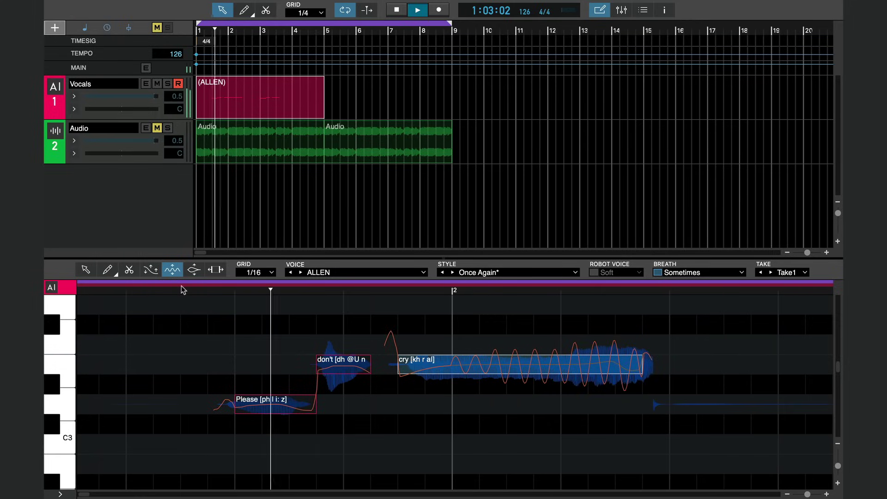
key("space")
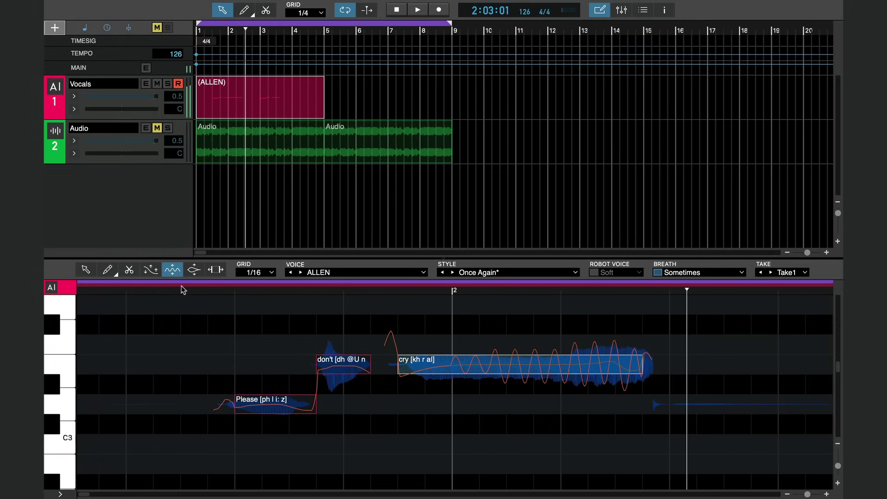
- Reduce cry's vibrato depth and slow its rate, then replay the phrase
left_click_drag(638, 351, 638, 381)
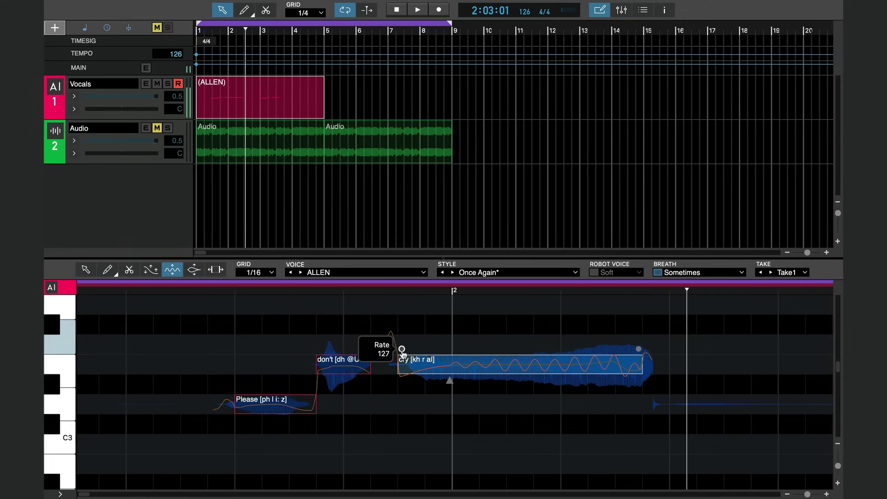
mouse_move(401, 350)
left_mouse_down()
mouse_move(400, 385)
mouse_move(512, 381)
left_mouse_up()
left_click(153, 289)
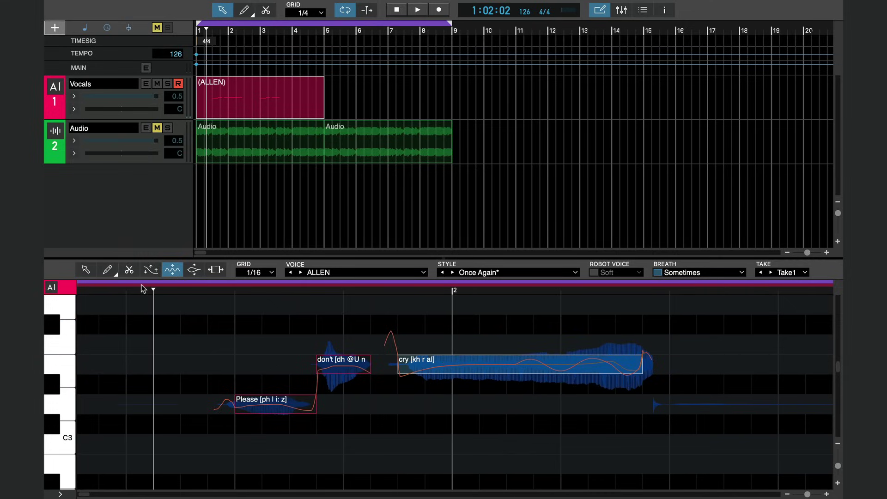
key("space")
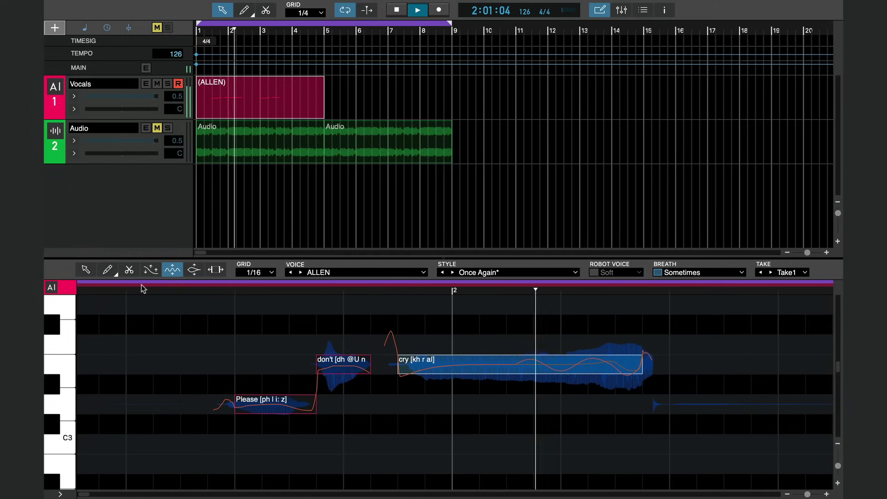
key("space")
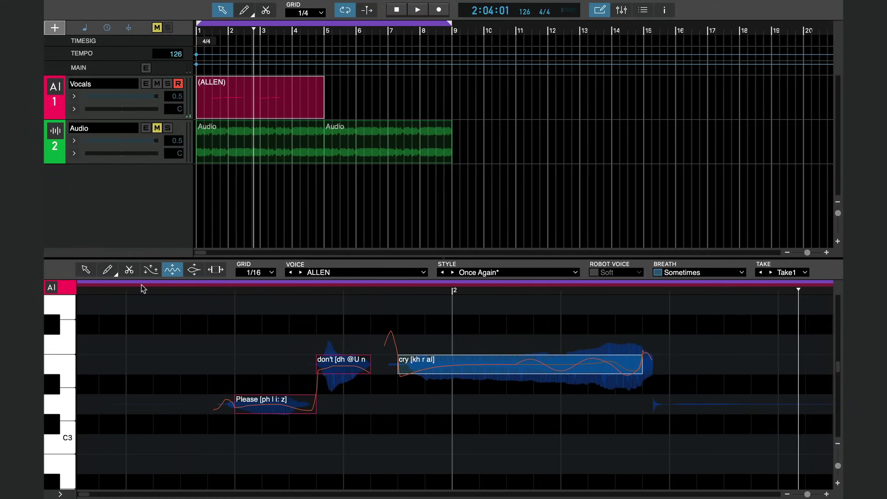
- Reshape cry's expression curve so it starts higher and falls across the note
left_click(194, 270)
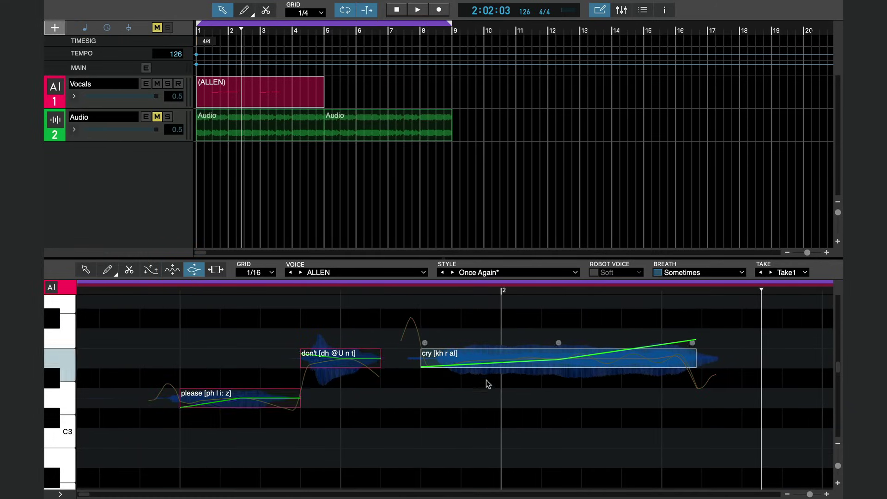
mouse_move(424, 345)
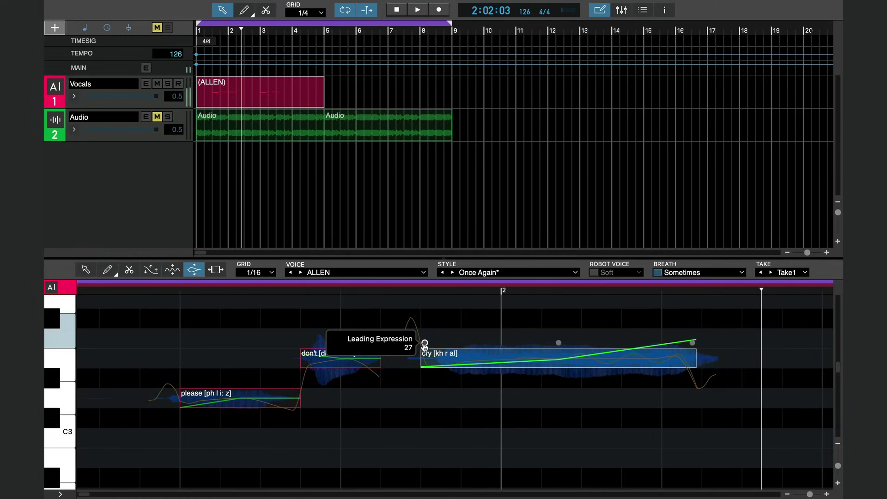
left_click_drag(425, 344, 425, 331)
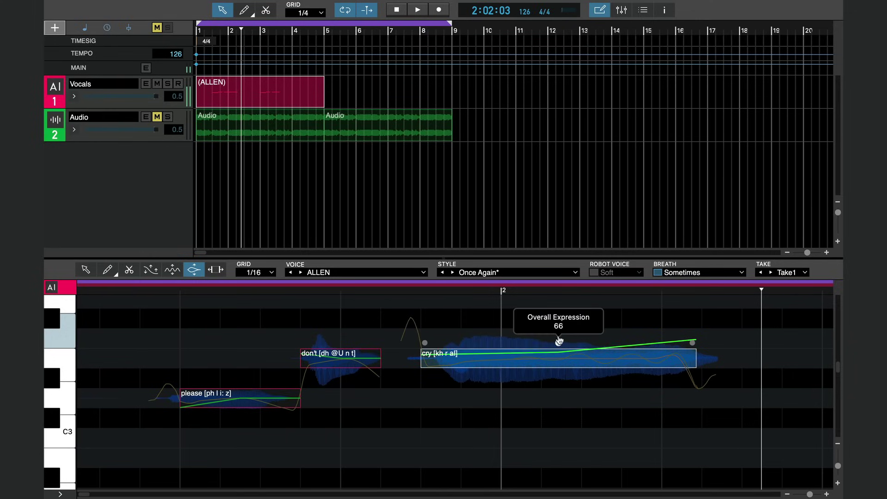
left_click_drag(559, 341, 558, 343)
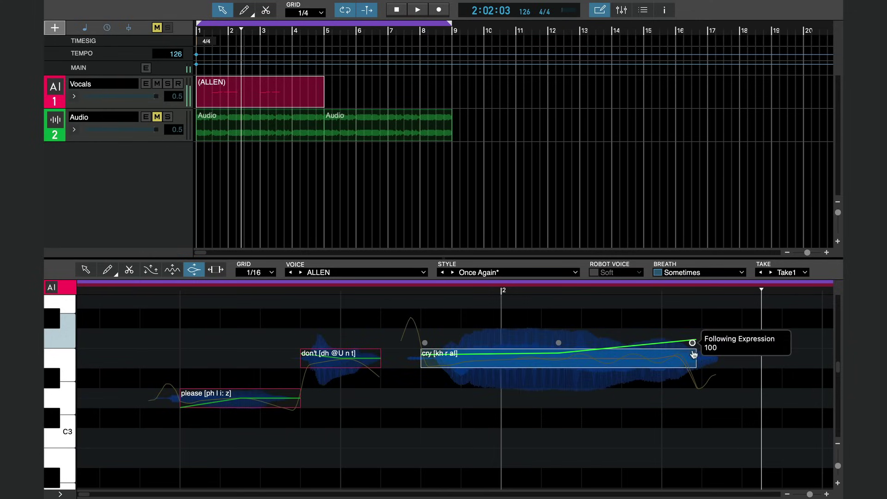
left_click_drag(693, 355, 693, 394)
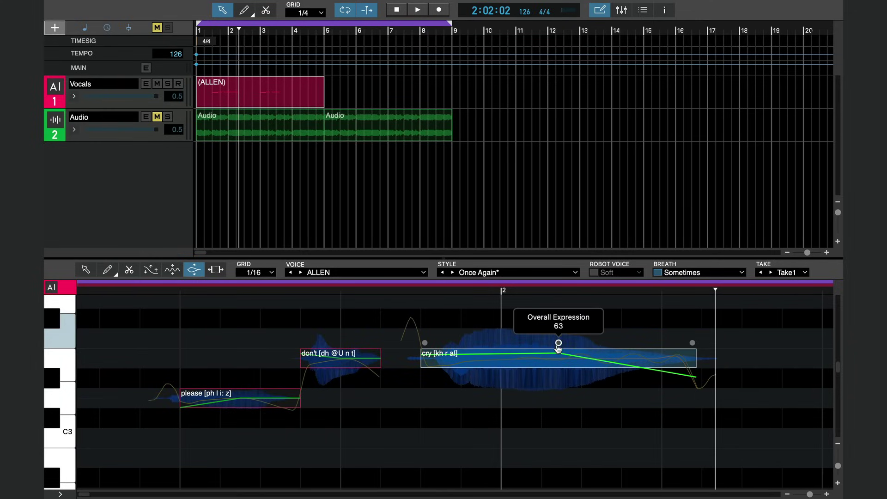
left_click_drag(558, 344, 556, 388)
- Play the phrase from its start, then switch to the phoneme Timing tool
left_click(140, 287)
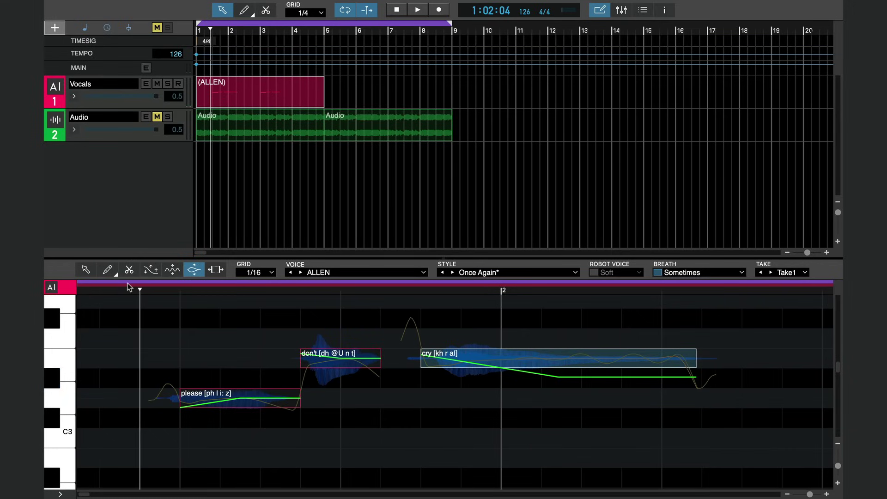
key("space")
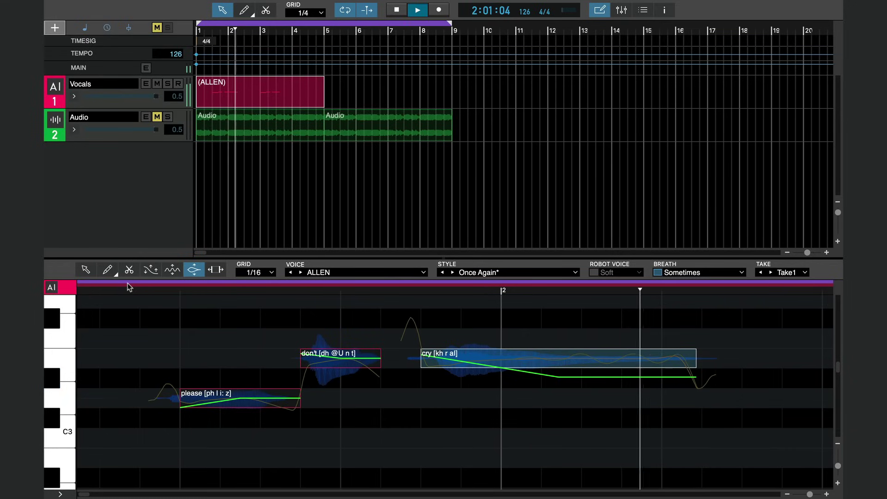
key("space")
left_click(216, 270)
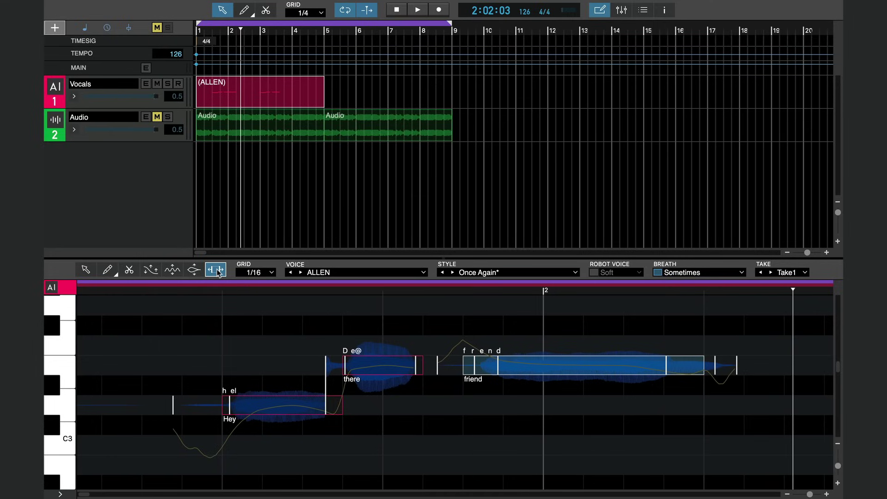
- Shift friend's starting boundary and an inner phoneme boundary, playing the phrase before and after
key("space")
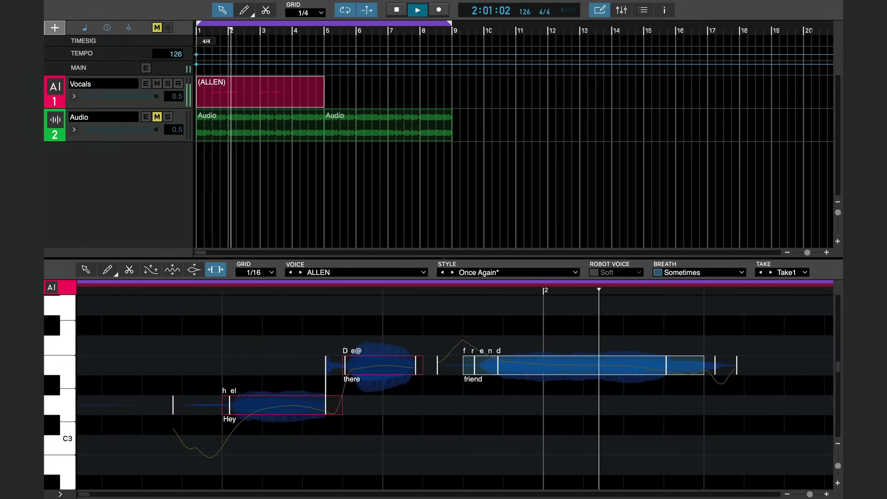
key("space")
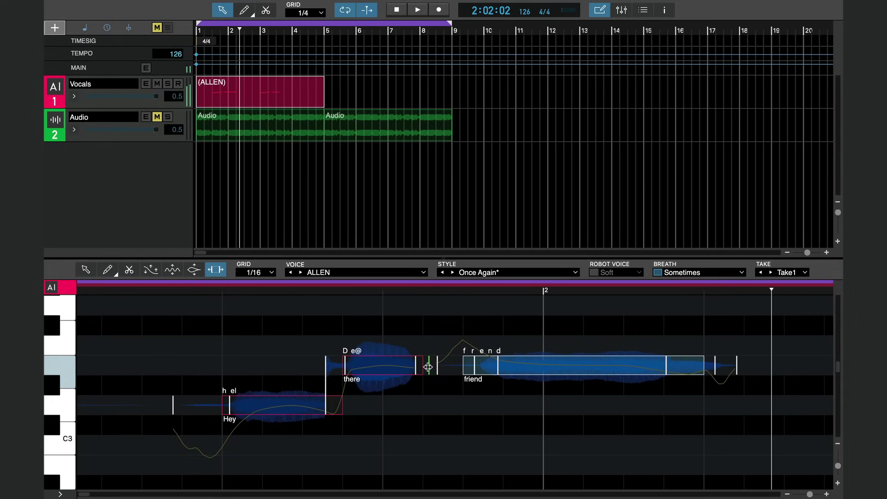
left_click_drag(425, 368, 462, 367)
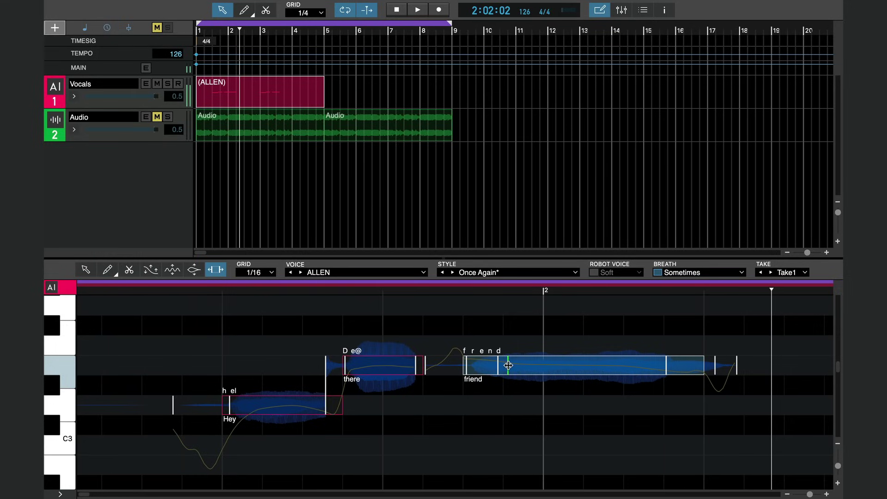
left_click_drag(497, 365, 508, 365)
key("space")
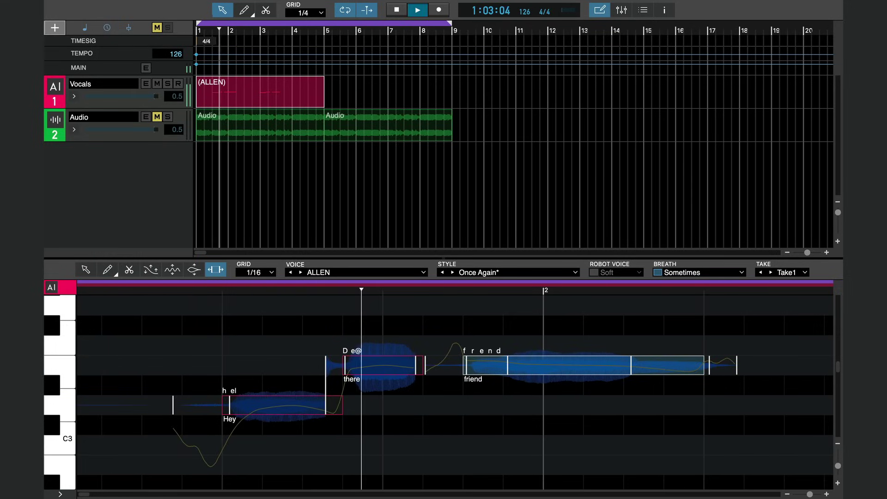
key("space")
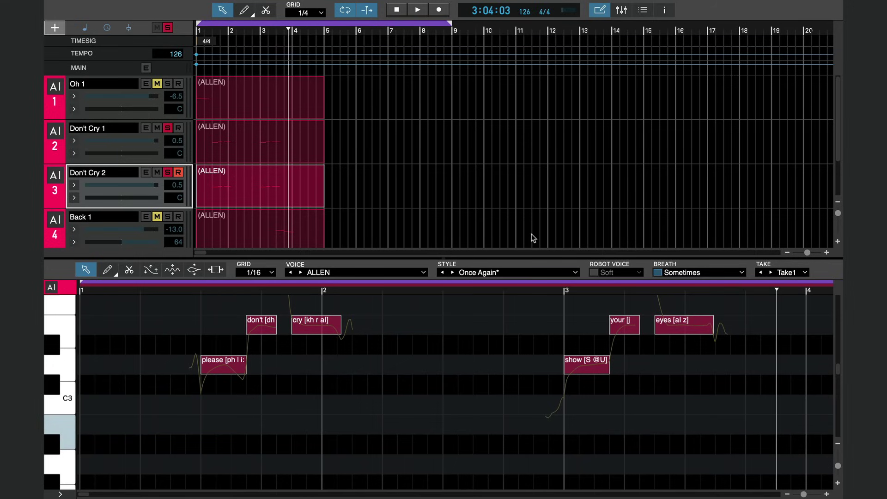
- Duplicate the Don't Cry 1 track and rename the copy Don't Cry 2
right_click(142, 144)
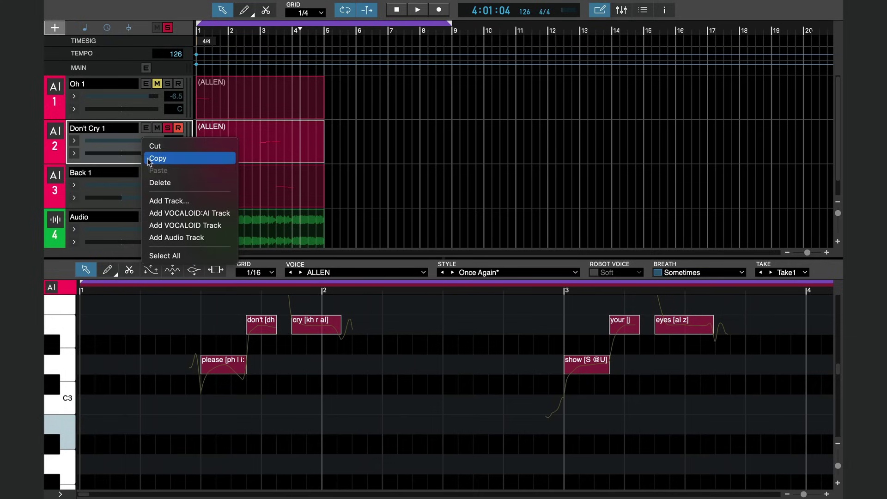
left_click(155, 163)
right_click(142, 145)
left_click(156, 176)
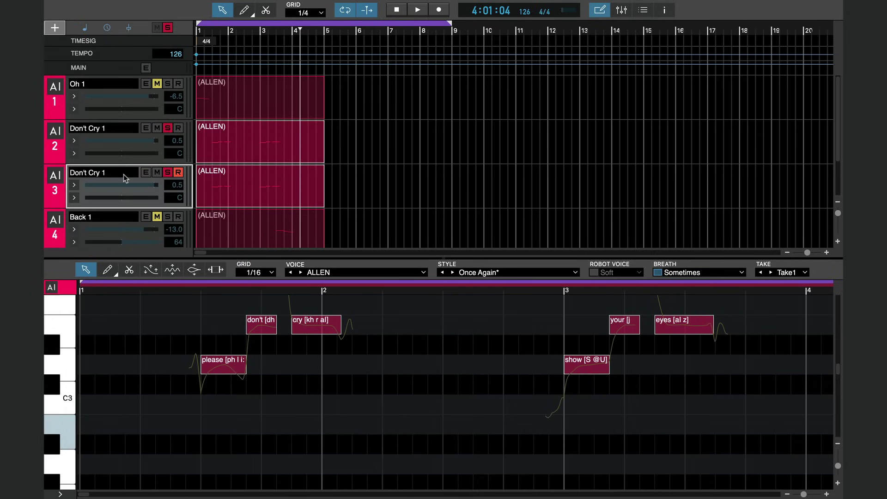
double_click(88, 173)
type("Don't Cry 2")
key("Return")
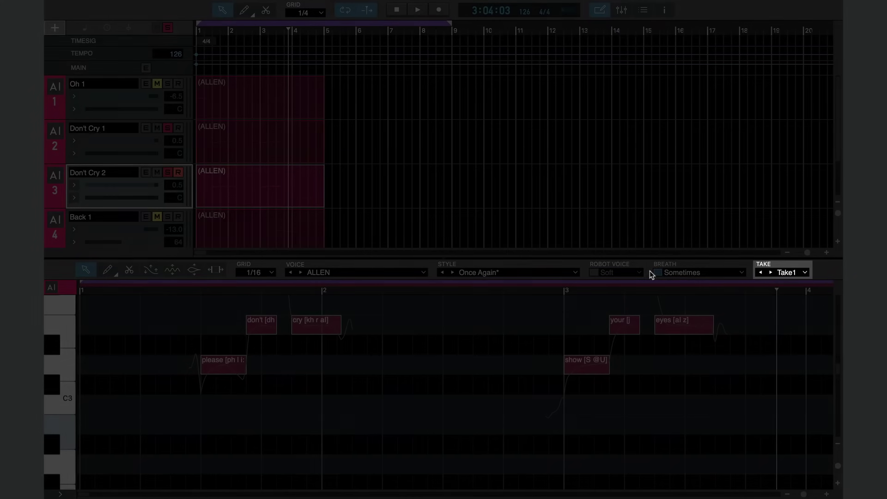
- Set Don't Cry 2 to Take2 and play the layered vocals from the start
left_click(767, 274)
left_click(785, 286)
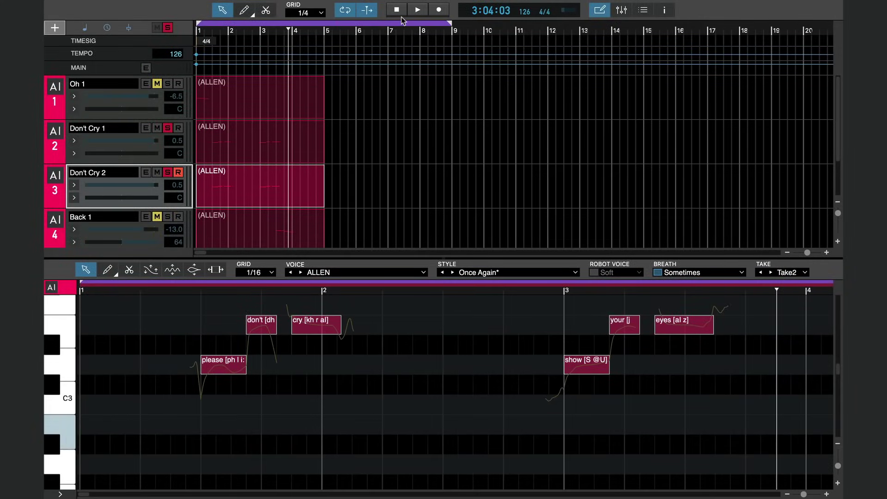
left_click(397, 10)
key("space")
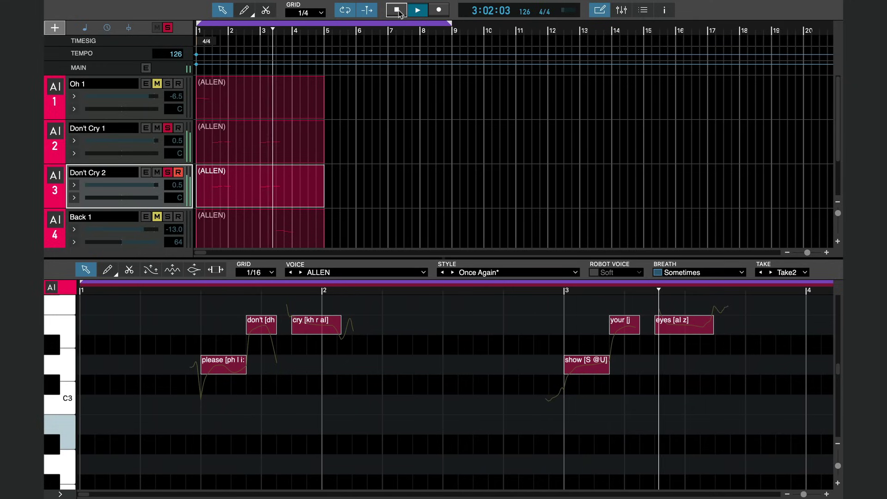
left_click(397, 9)
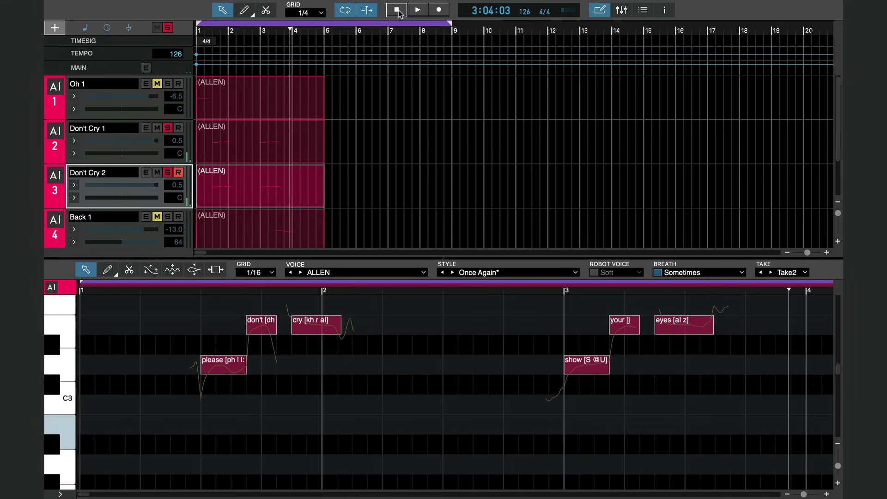
- Duplicate Don't Cry 2, switch the new copy to Take3, and play the vocals
right_click(125, 183)
left_click(125, 185)
right_click(126, 187)
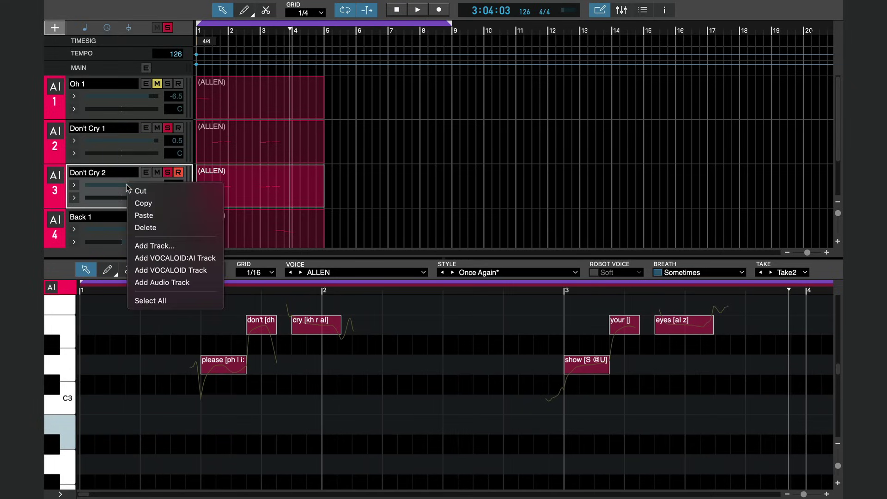
left_click(142, 216)
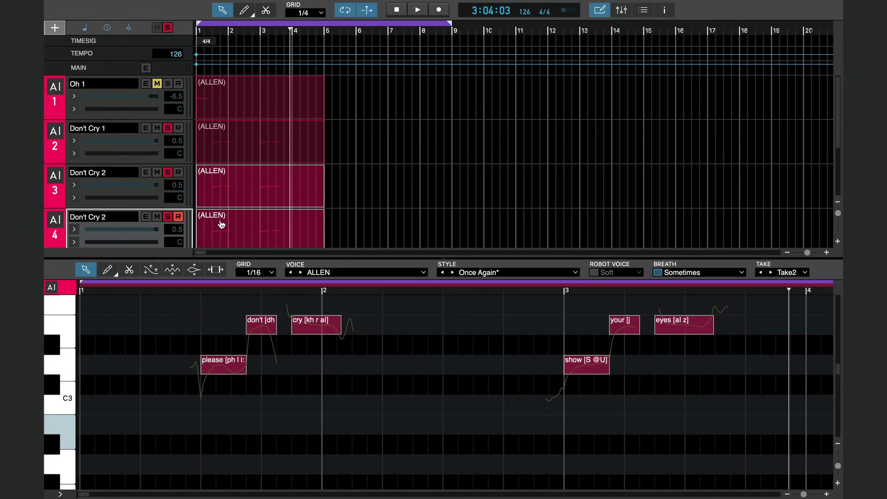
left_click(769, 273)
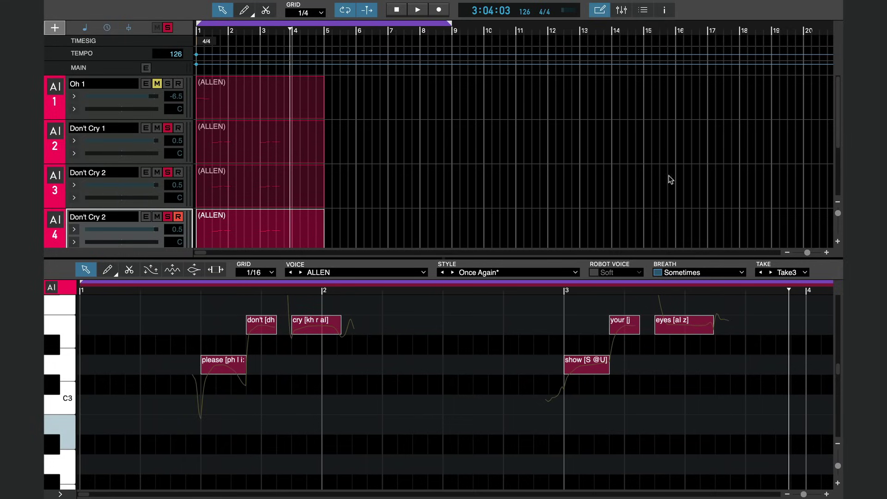
left_click(395, 10)
key("space")
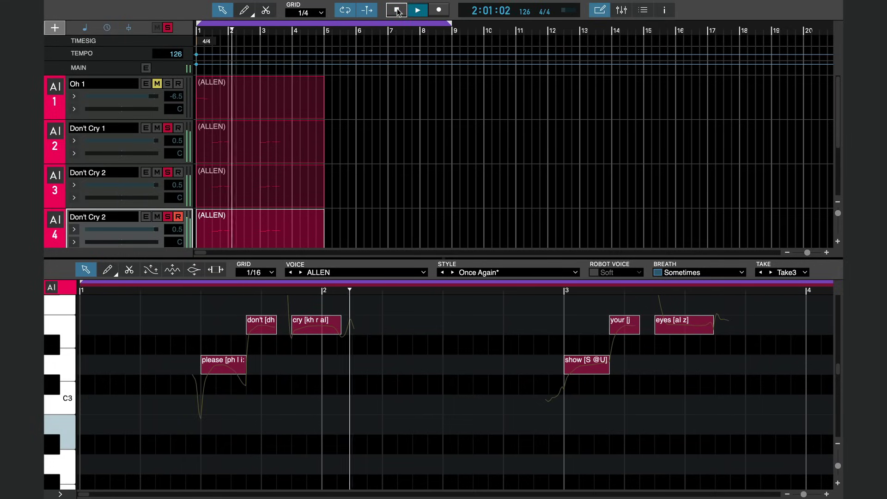
left_click(395, 10)
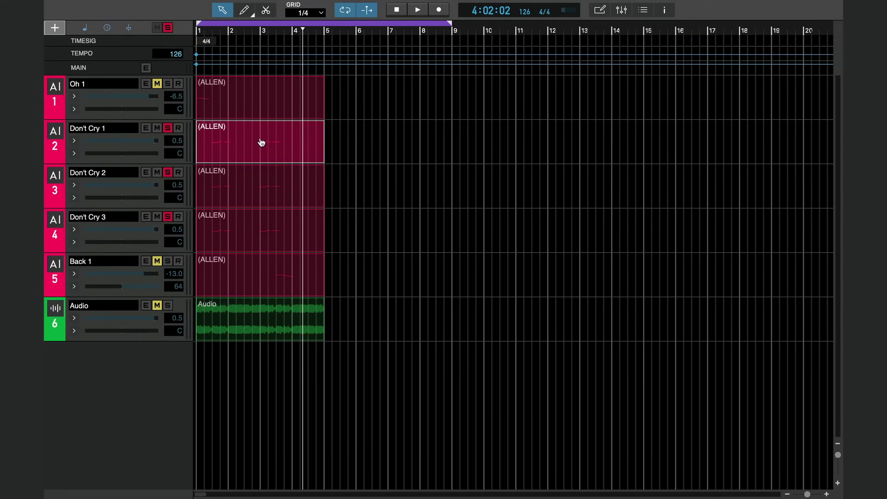
- Open the Don't Cry 1 clip, then hide the note editor and play all six tracks
double_click(261, 142)
left_click(184, 365)
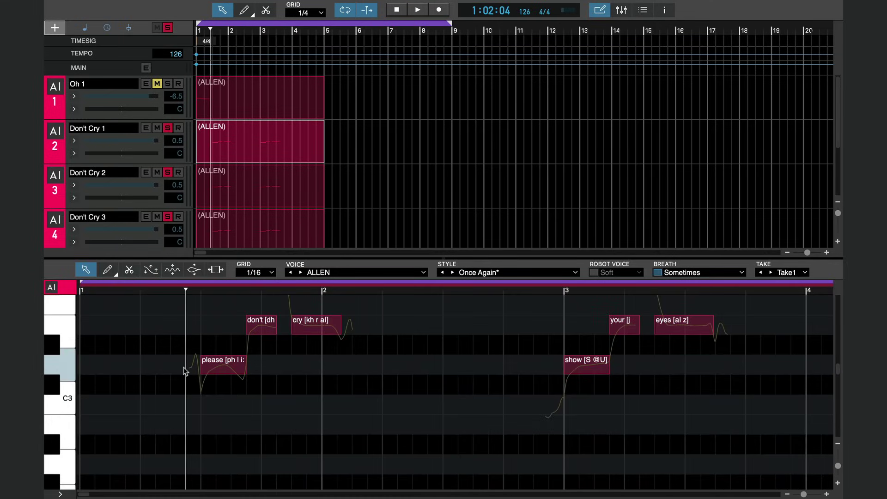
key("F2")
scroll(187, 363, "up", 3)
key("F1")
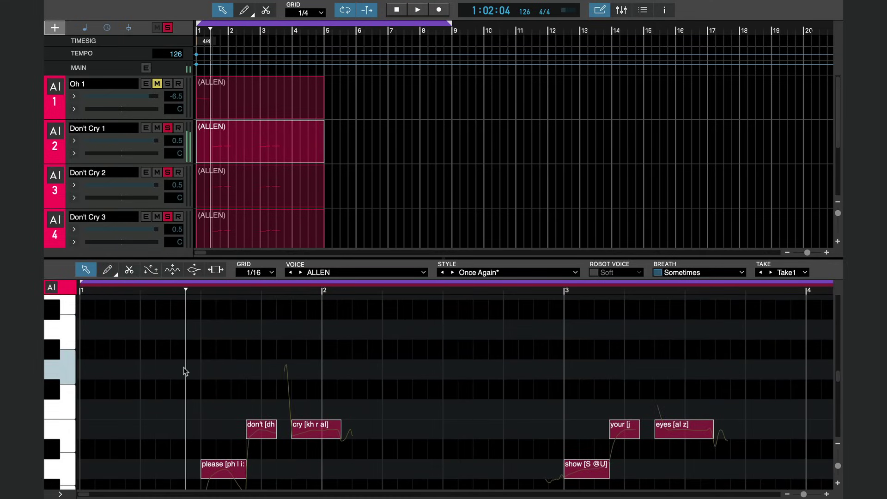
key("ctrl+e")
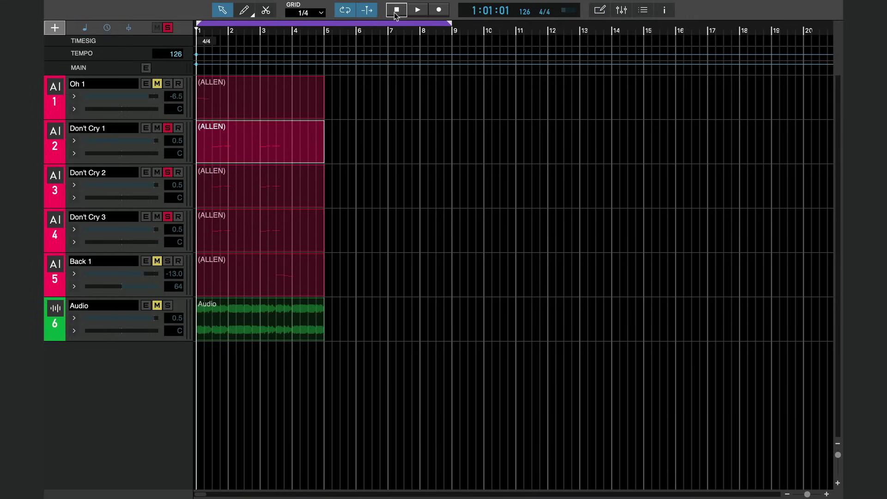
key("space")
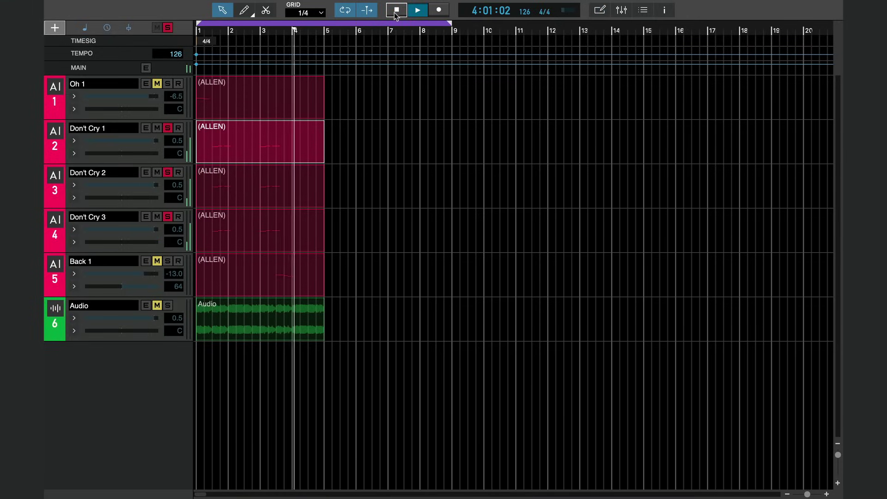
- Play all nine ALLEN vocal tracks together from bar 1 to just past bar 5
left_click(395, 13)
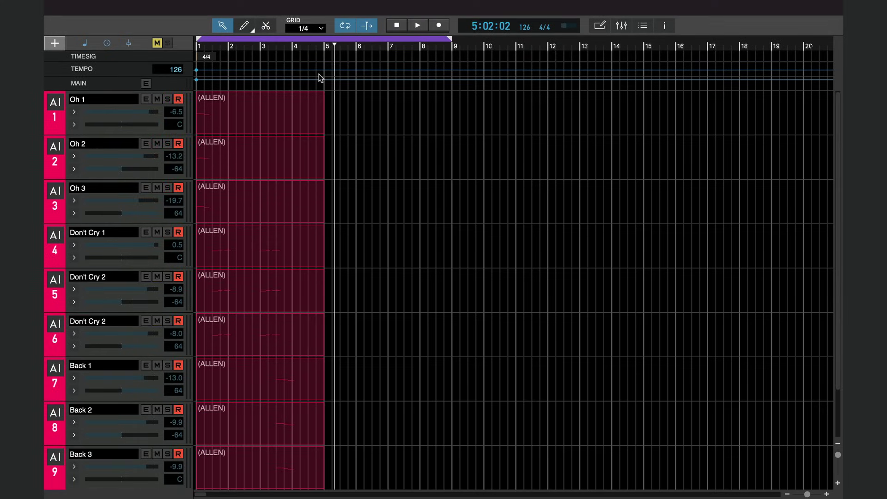
left_click(397, 26)
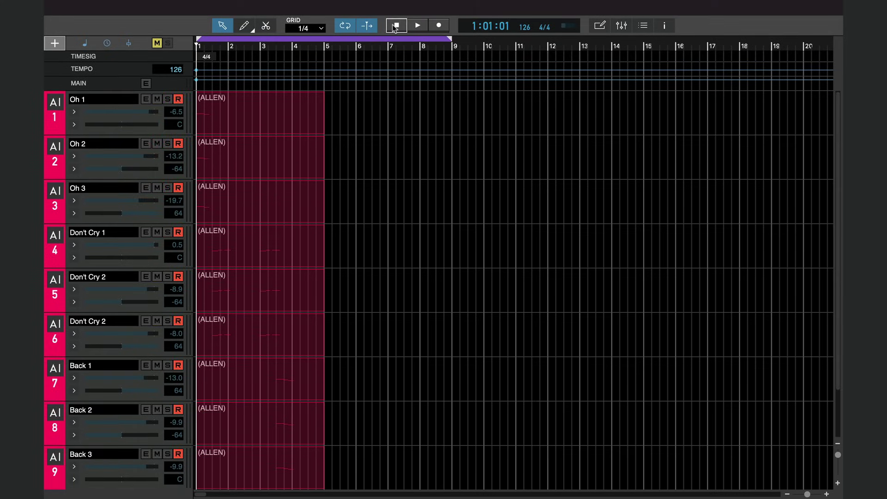
key("space")
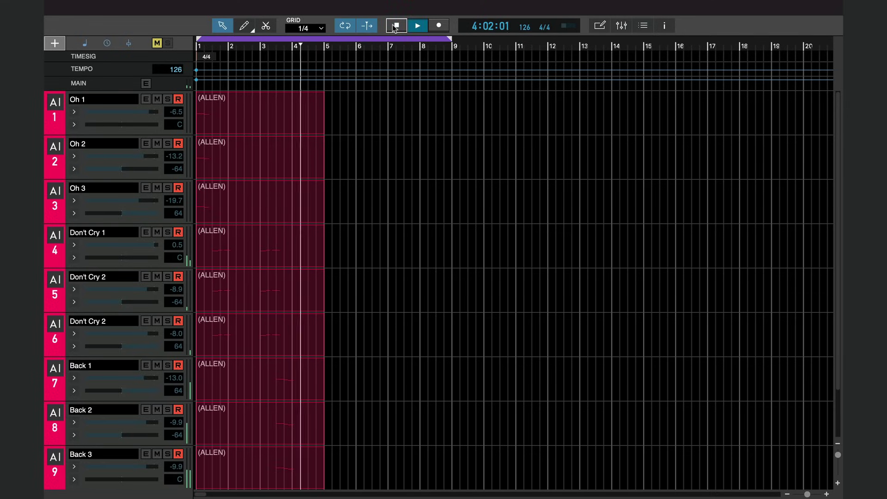
left_click(394, 26)
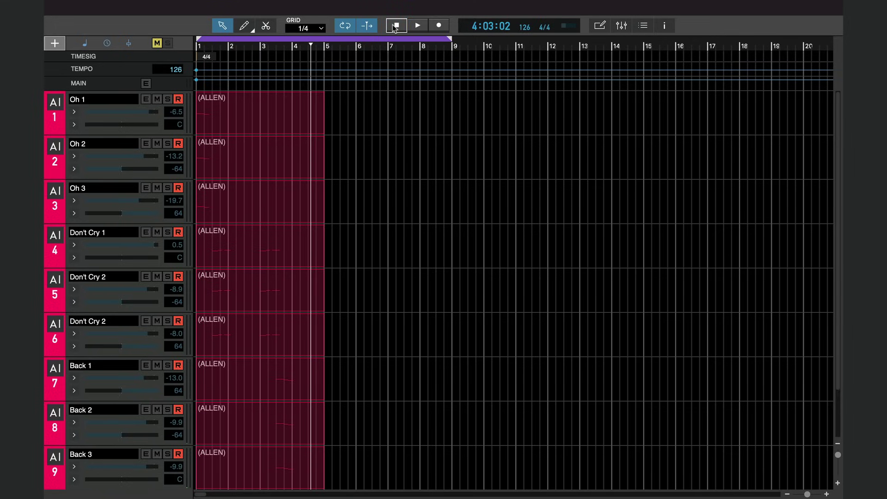
left_click(394, 26)
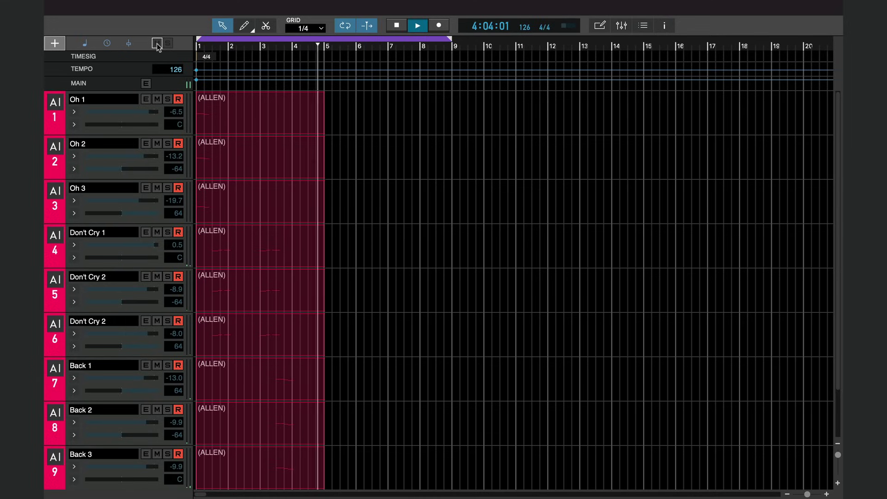
key("space")
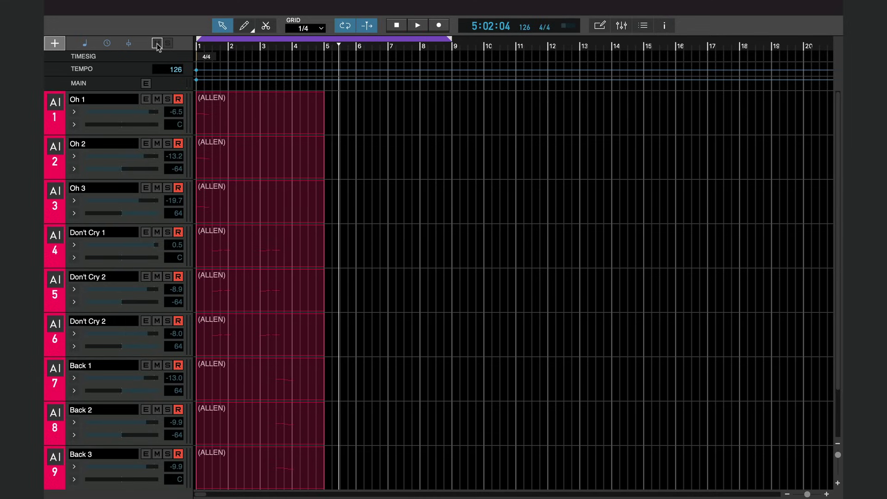
key("2")
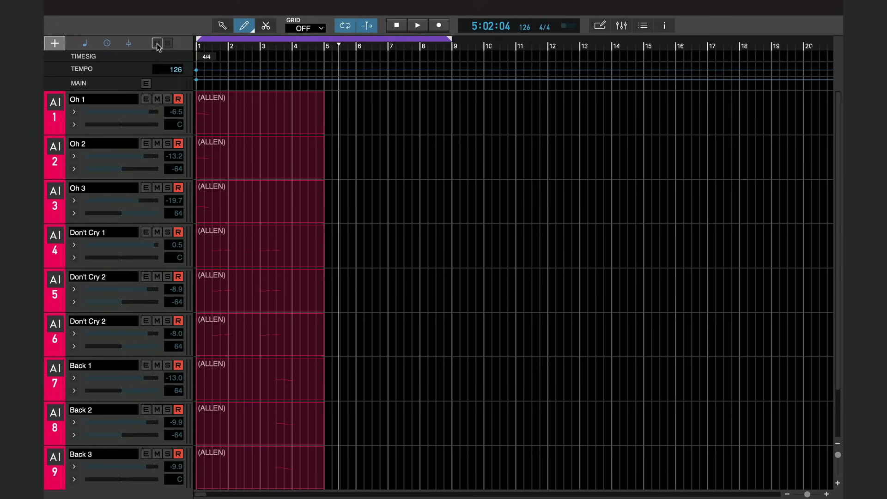